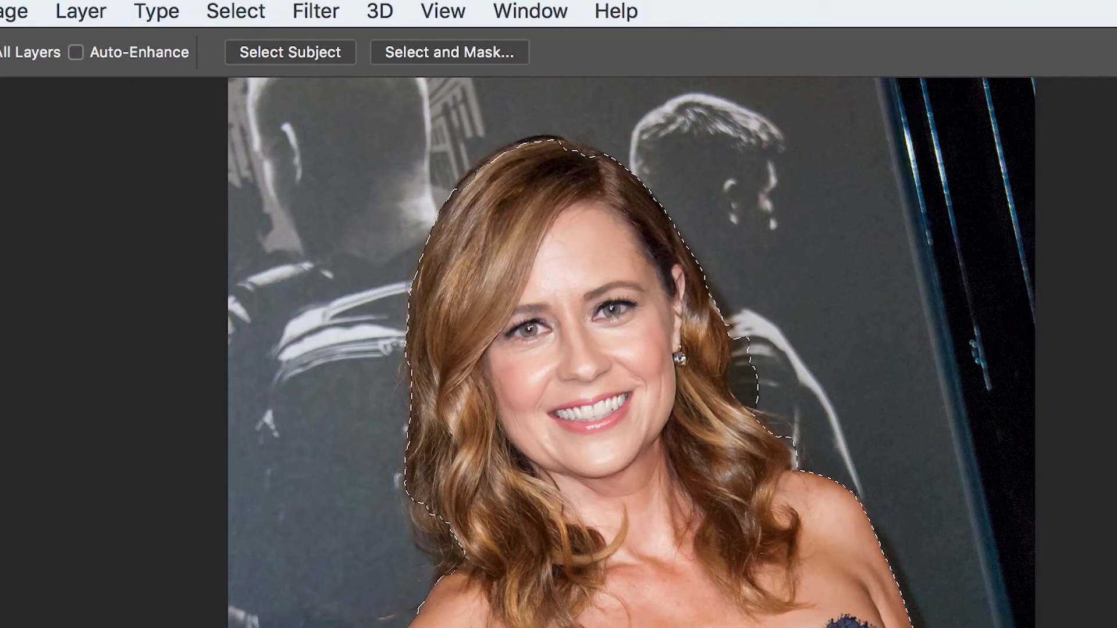
Open Select and Mask for the current subject selection.
{"action": "left_click", "coordinate": [234, 13]}
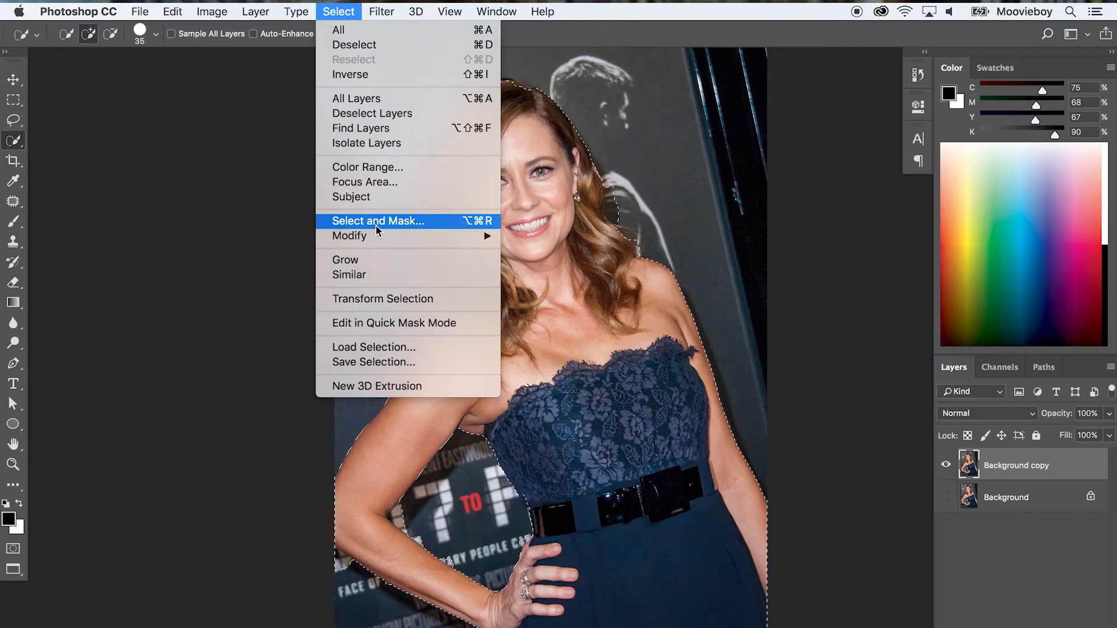
{"action": "left_click", "coordinate": [305, 408]}
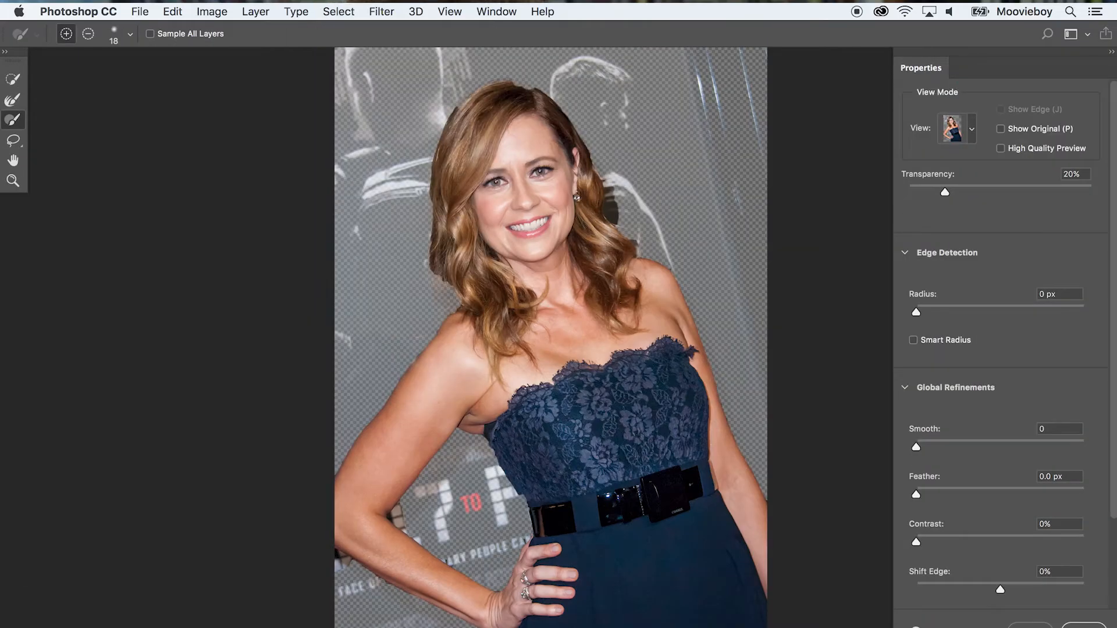
{"action": "left_click", "coordinate": [339, 12]}
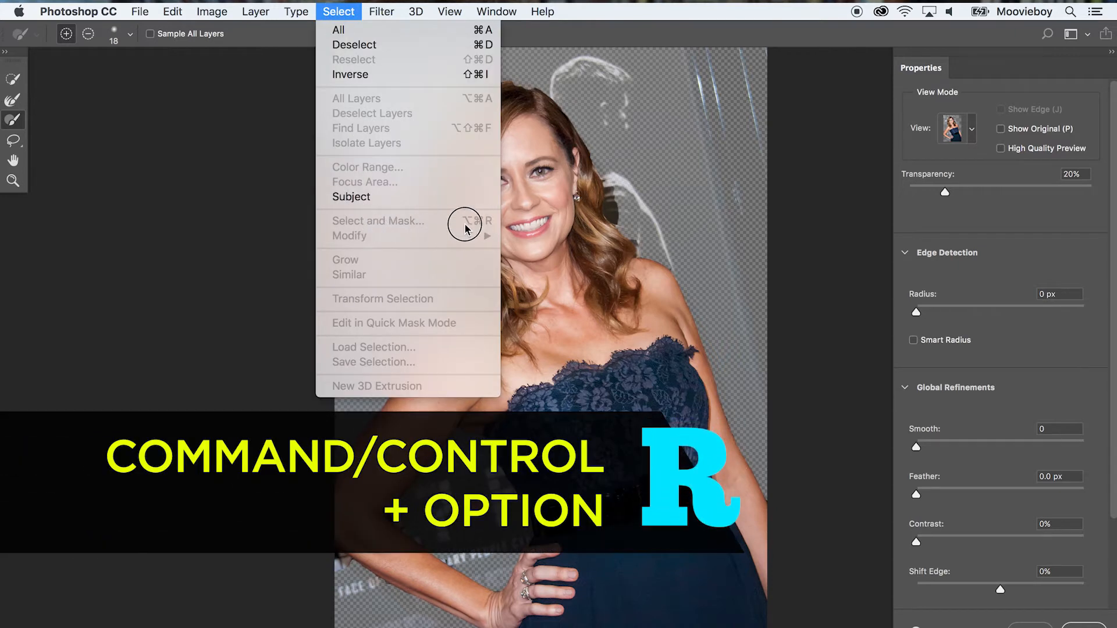
{"action": "left_click", "coordinate": [274, 224]}
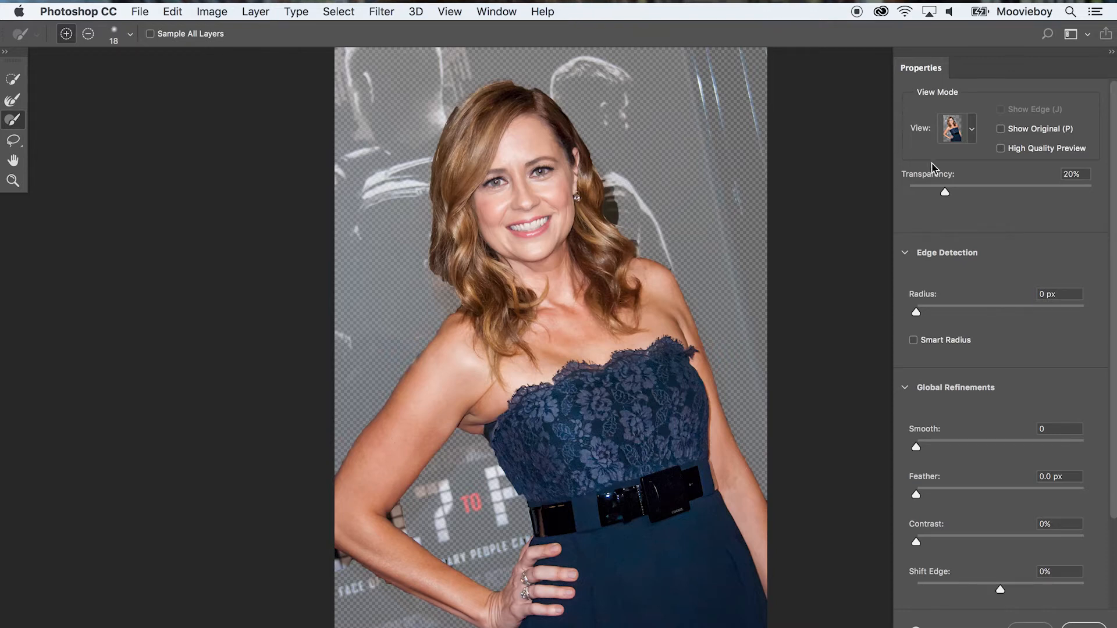
Switch the view mode to On White and apply the refined selection.
{"action": "left_click", "coordinate": [971, 133]}
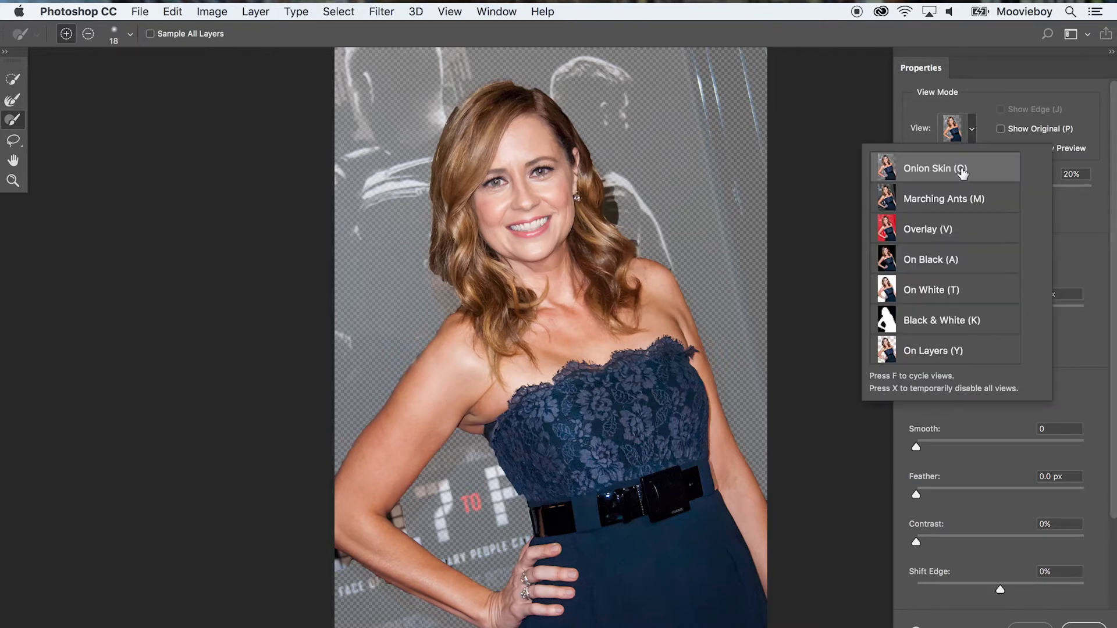
{"action": "left_click", "coordinate": [972, 134]}
{"action": "left_click", "coordinate": [972, 134]}
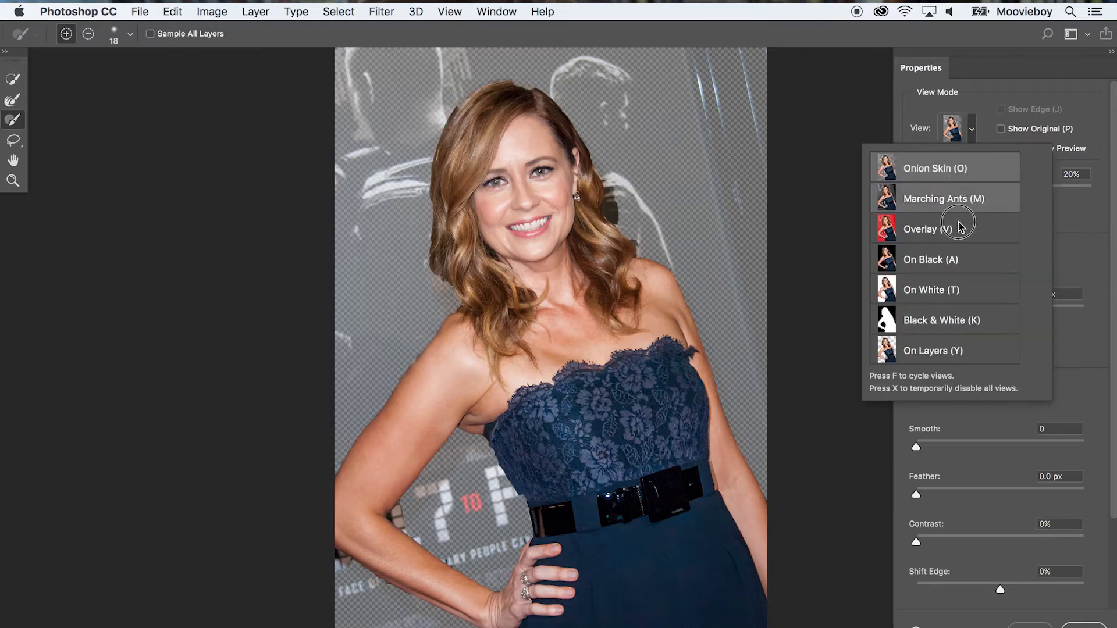
{"action": "left_click", "coordinate": [949, 287]}
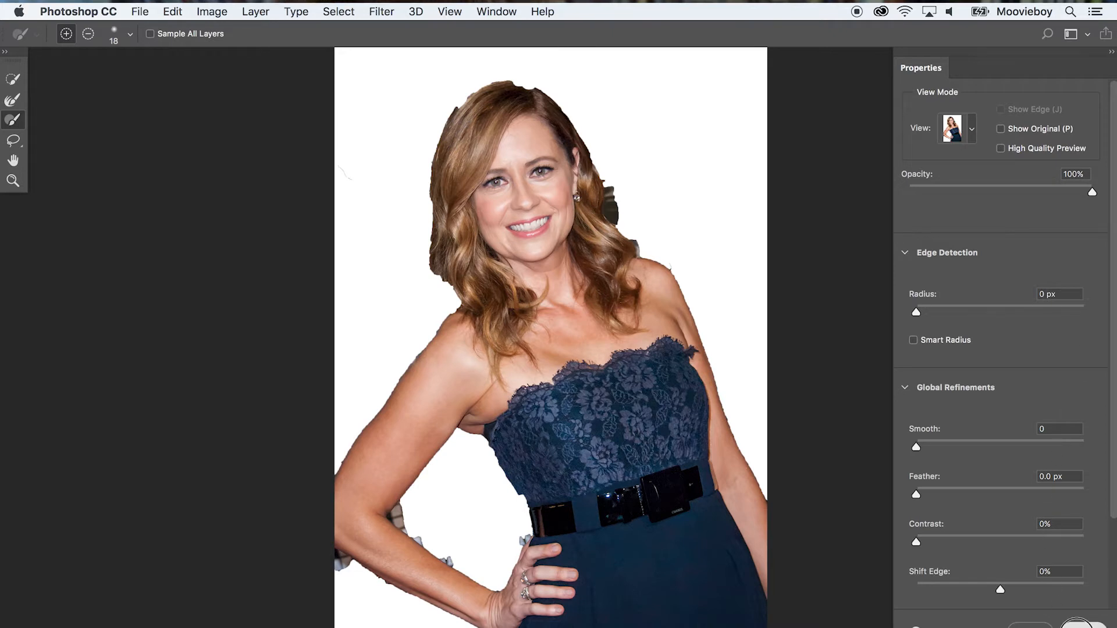
{"action": "left_click", "coordinate": [1077, 624]}
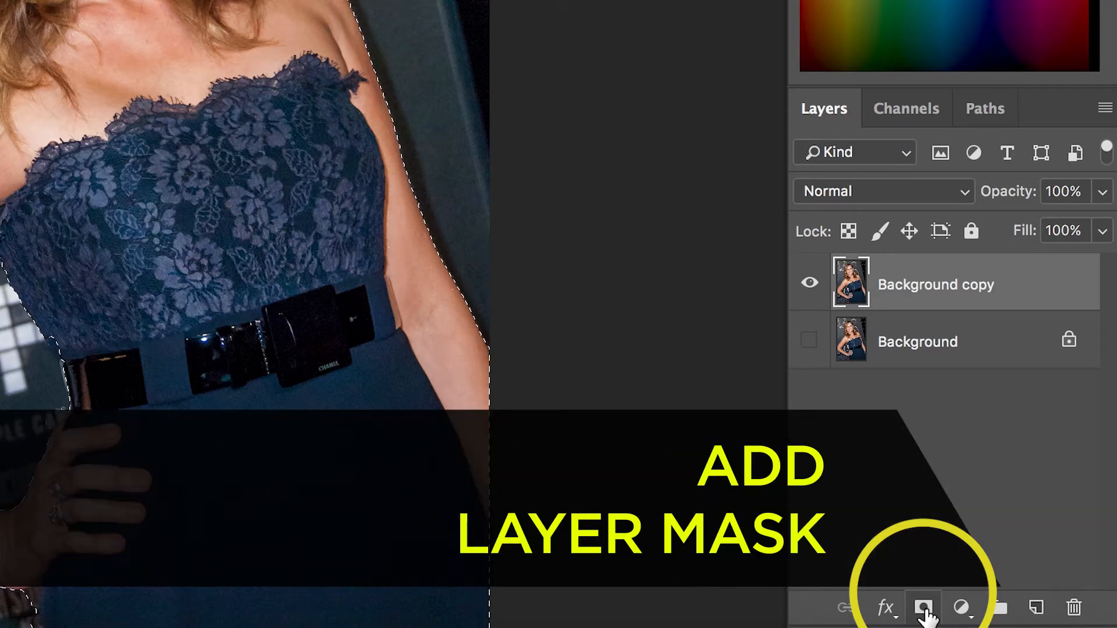
Add a layer mask from the selection to Background copy and make the Background layer visible again.
{"action": "left_click", "coordinate": [923, 608]}
{"action": "left_click", "coordinate": [811, 339]}
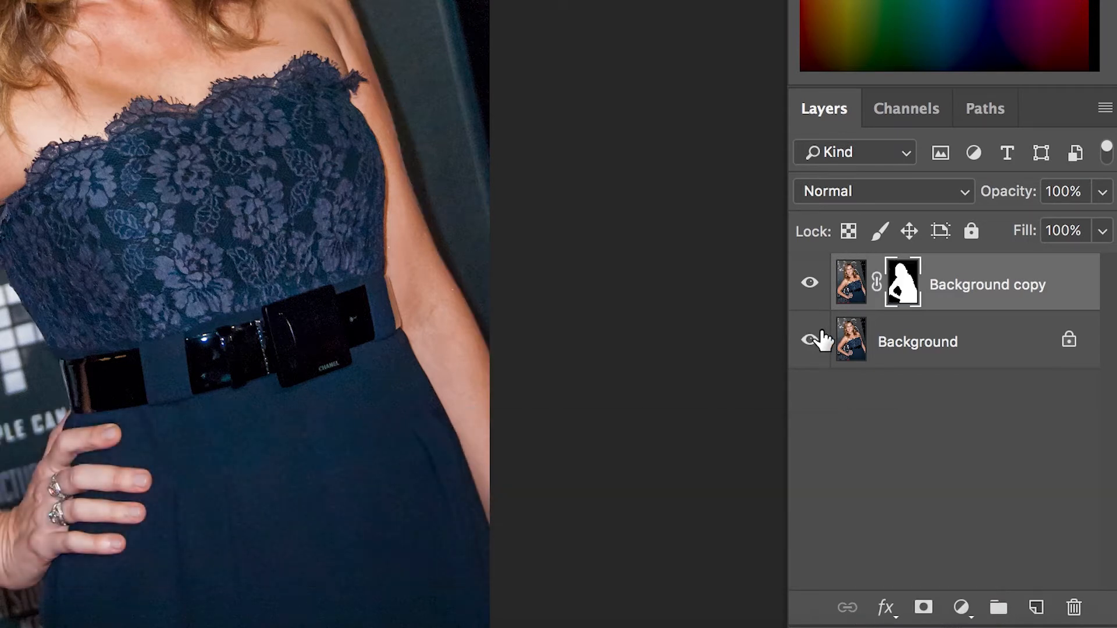
{"action": "left_click", "coordinate": [812, 341]}
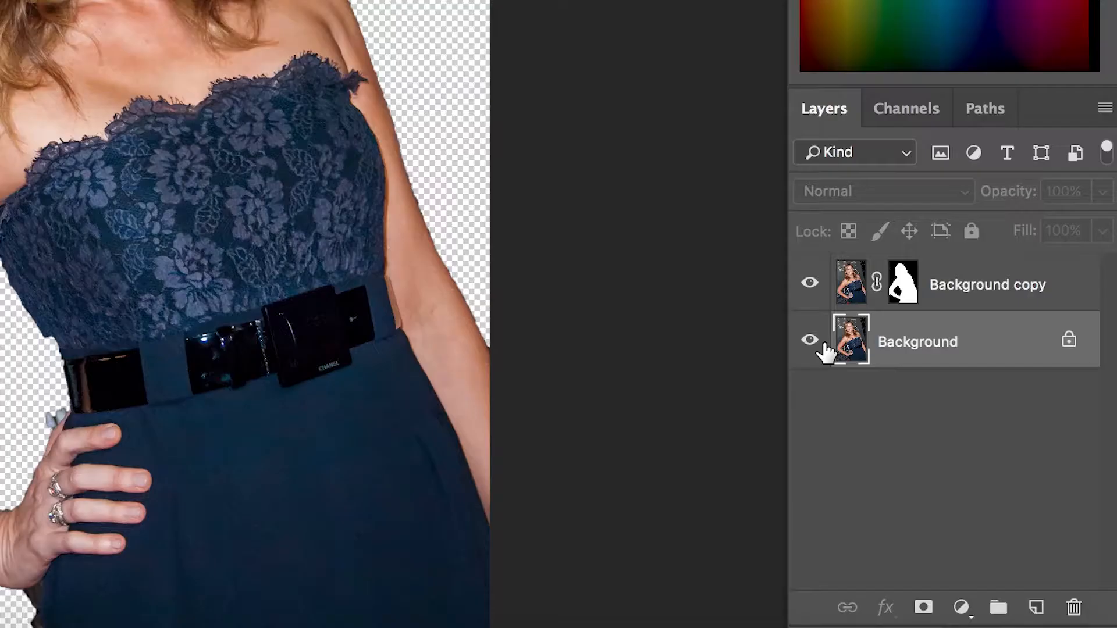
{"action": "left_click", "coordinate": [811, 341]}
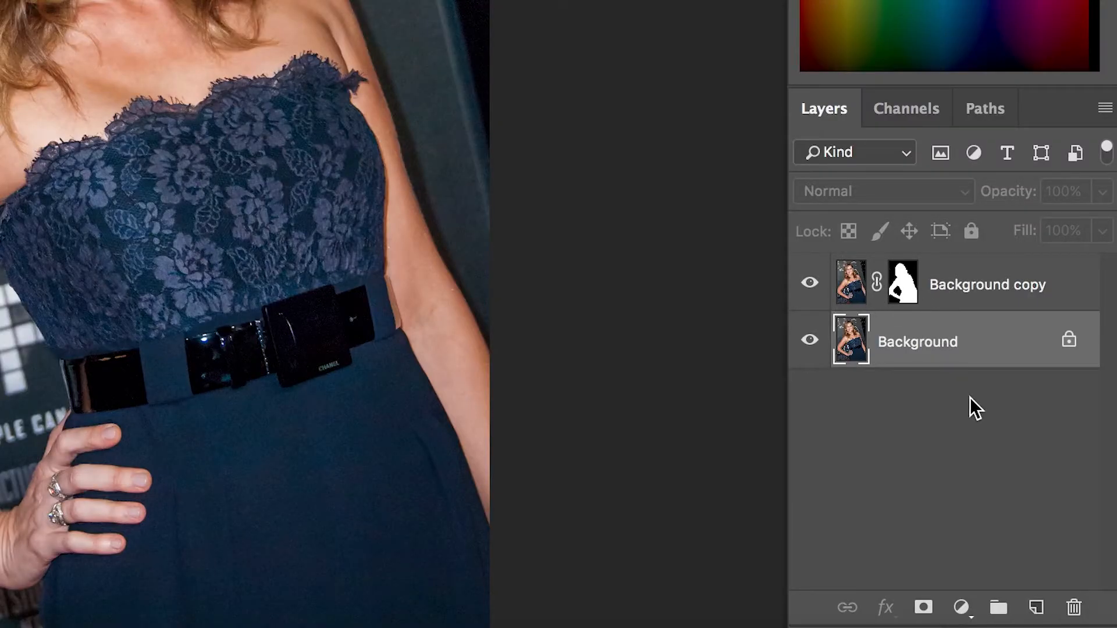
Add a new layer above Background and fill it with white.
{"action": "left_click", "coordinate": [1037, 608]}
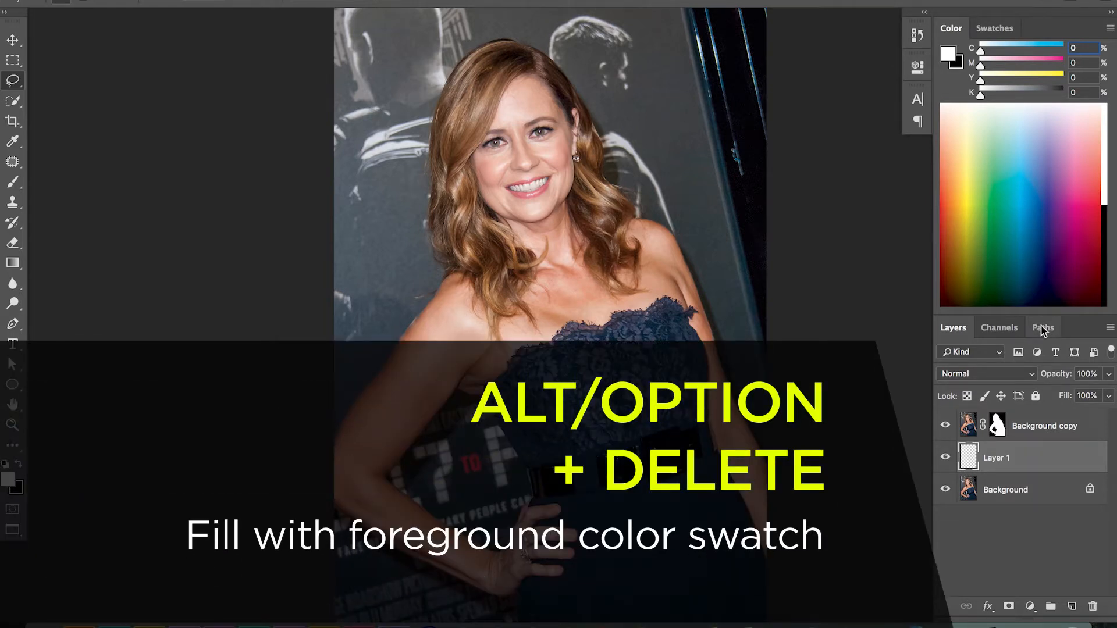
{"action": "key", "text": "alt+BackSpace"}
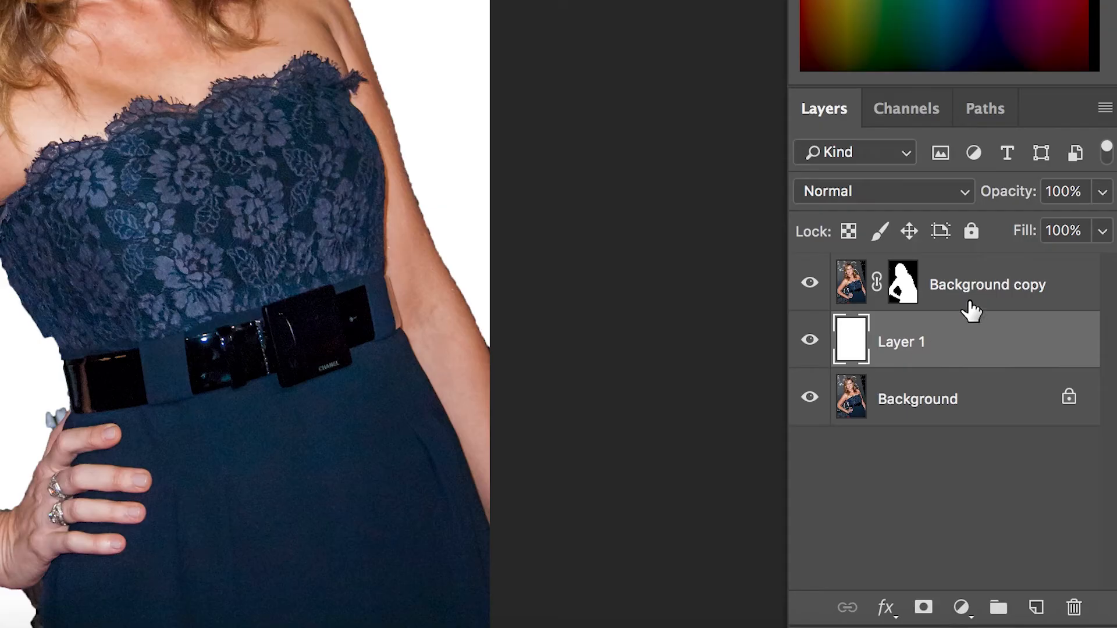
Create a new layer above Background copy, fill it with black, and clip it to the masked layer.
{"action": "left_click", "coordinate": [1032, 433]}
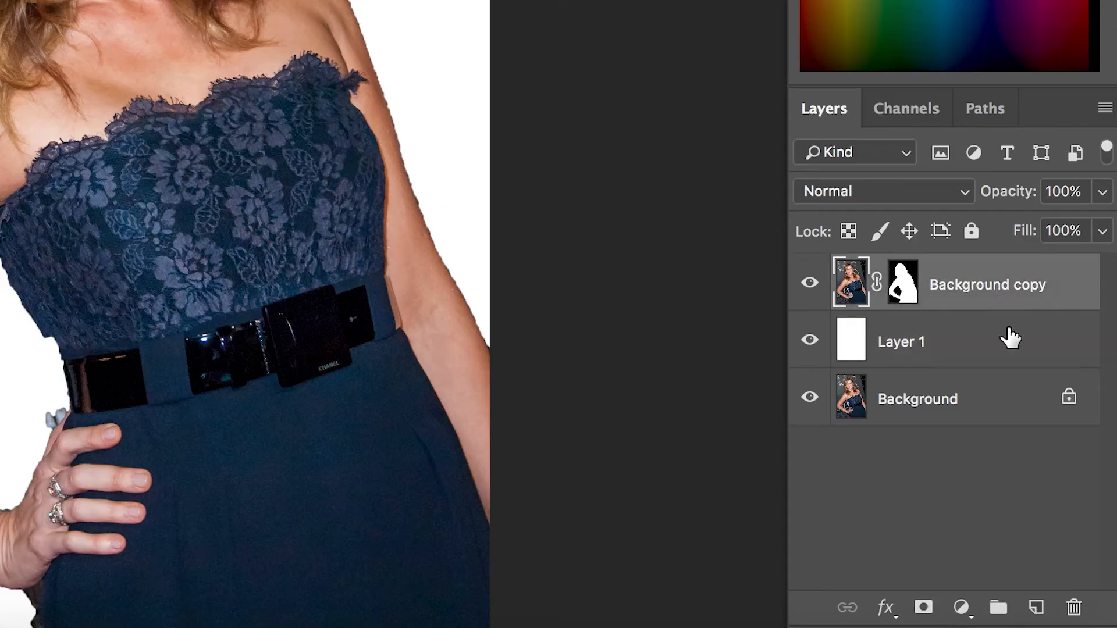
{"action": "left_click", "coordinate": [1036, 607]}
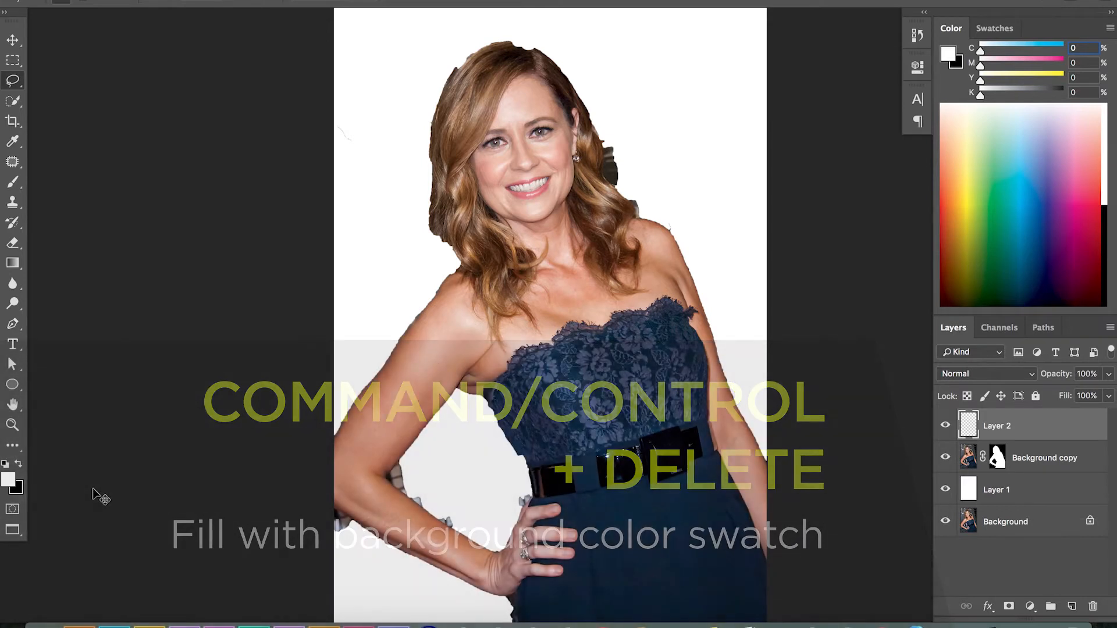
{"action": "key", "text": "super+BackSpace"}
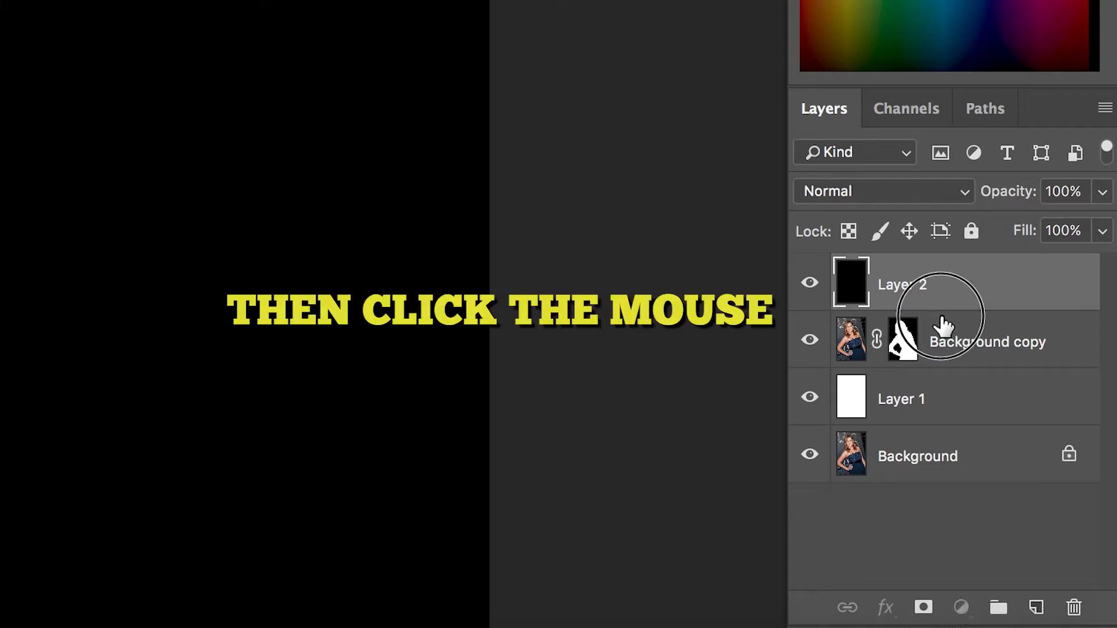
{"action": "left_click", "coordinate": [941, 304], "text": "alt"}
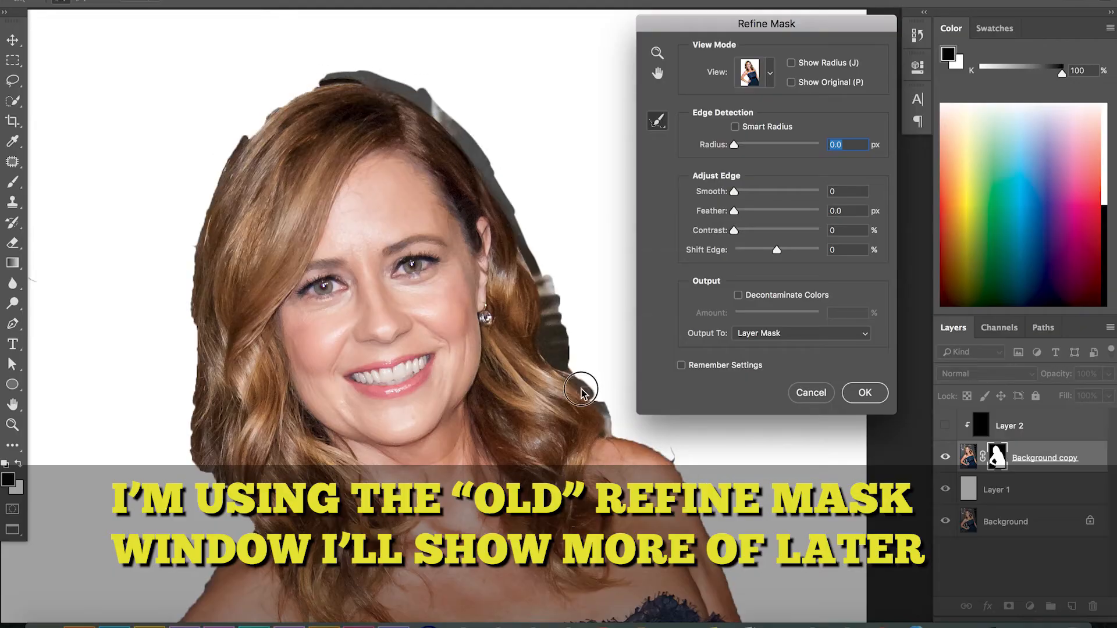
Apply Refine Mask to the Background copy layer mask.
{"action": "left_click_drag", "start_coordinate": [580, 391], "coordinate": [707, 524]}
{"action": "mouse_move", "coordinate": [411, 103]}
{"action": "left_mouse_down"}
{"action": "mouse_move", "coordinate": [286, 92]}
{"action": "mouse_move", "coordinate": [181, 249]}
{"action": "mouse_move", "coordinate": [185, 475]}
{"action": "mouse_move", "coordinate": [200, 561]}
{"action": "left_mouse_up"}
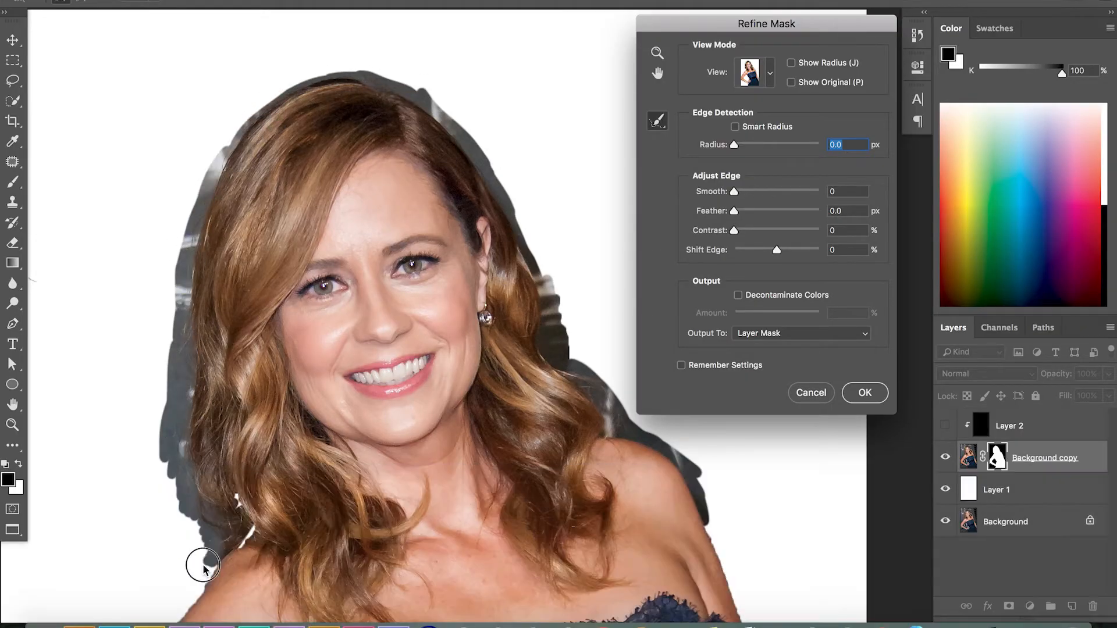
{"action": "left_click", "coordinate": [864, 393]}
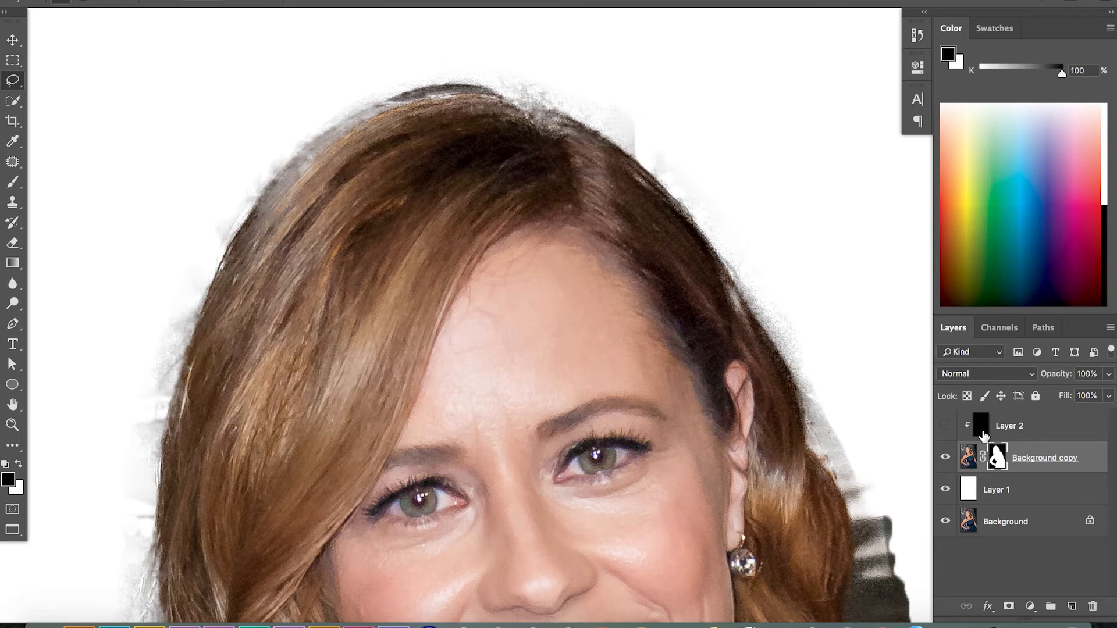
Toggle the black clipped Layer 2 on and off to inspect the mask edges.
{"action": "left_click", "coordinate": [946, 427]}
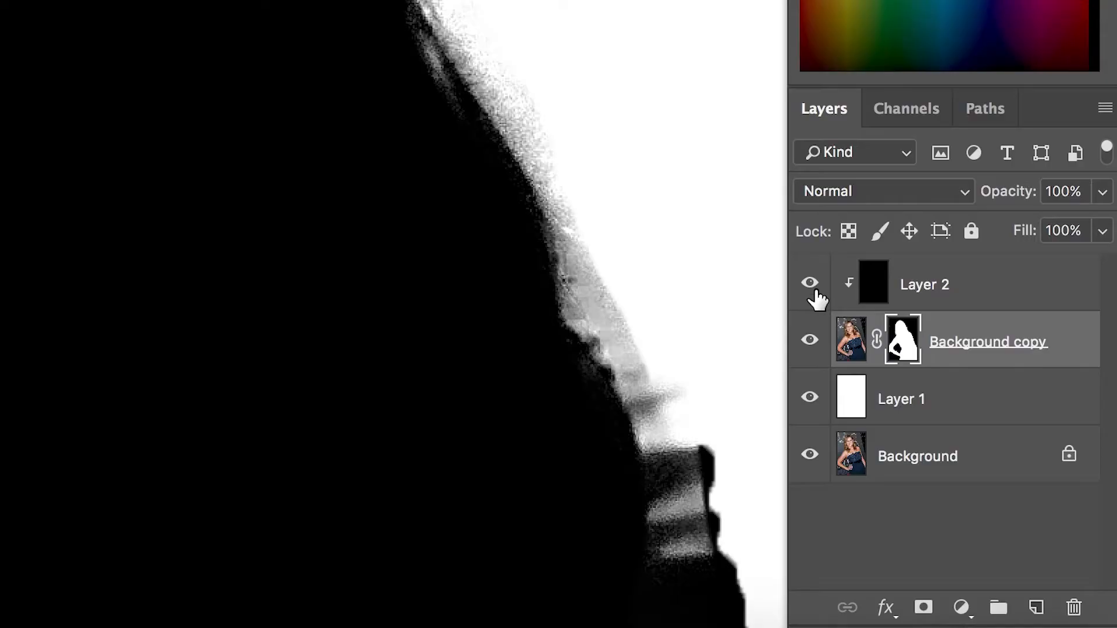
{"action": "left_click", "coordinate": [810, 284]}
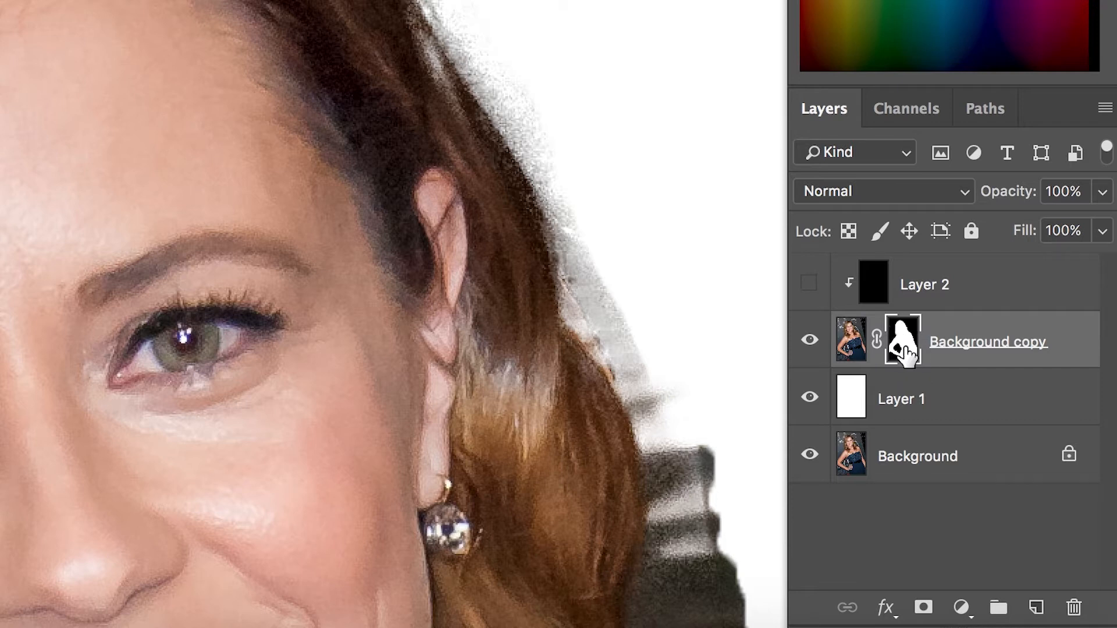
{"action": "left_click", "coordinate": [812, 284]}
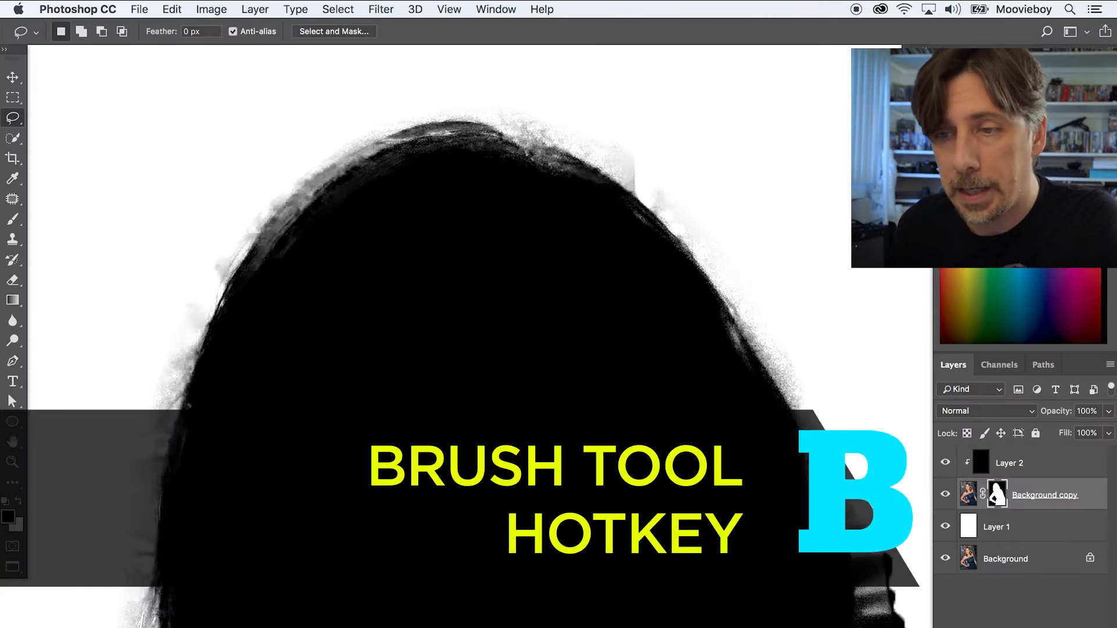
Select the Brush tool, shrink it to 15 px, and try a stroke on the mask near the hair edge.
{"action": "key", "text": "b"}
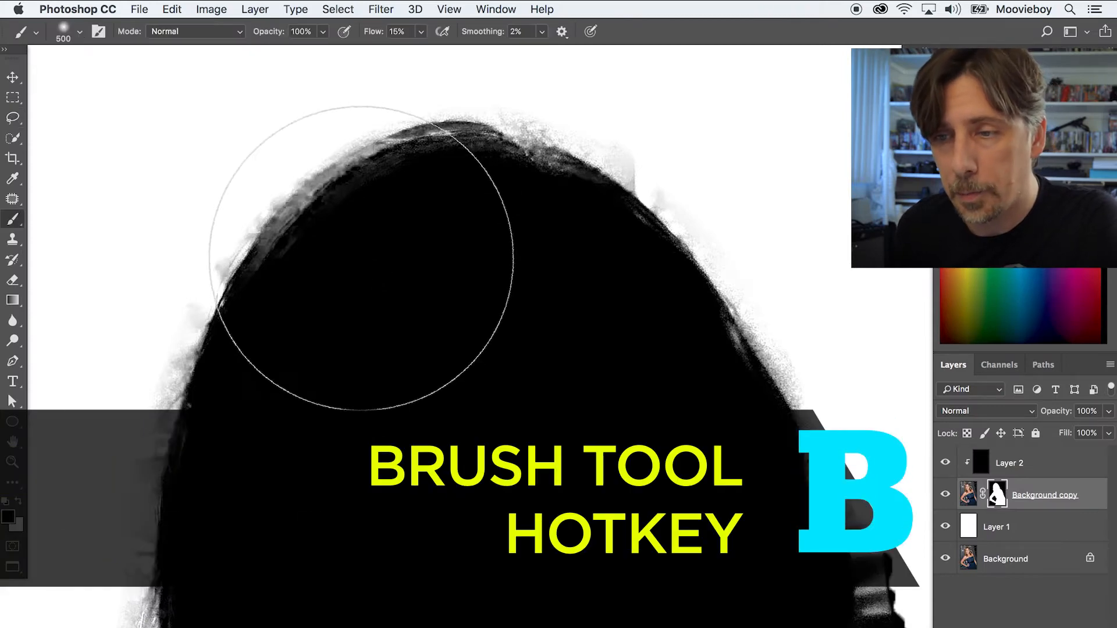
{"action": "key", "text": "bracketleft"}
{"action": "key", "text": "bracketleft"}
{"action": "key", "text": "bracketleft"}
{"action": "key", "text": "bracketleft"}
{"action": "key", "text": "bracketleft"}
{"action": "key", "text": "bracketleft"}
{"action": "key", "text": "bracketleft"}
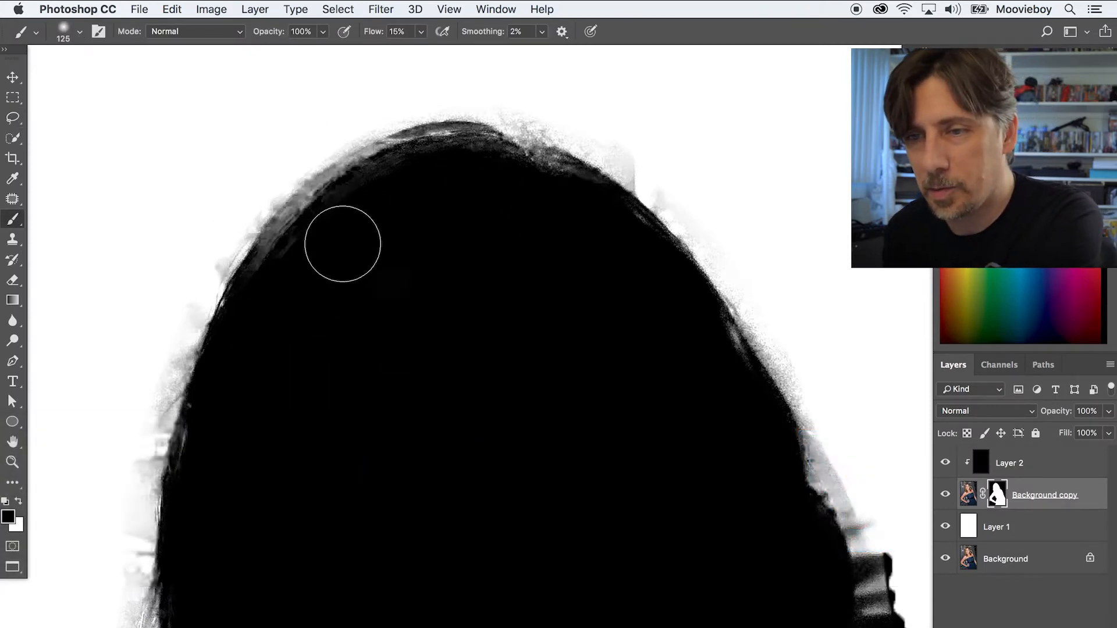
{"action": "key", "text": "bracketleft"}
{"action": "key", "text": "bracketleft"}
{"action": "key", "text": "bracketleft"}
{"action": "key", "text": "bracketleft"}
{"action": "key", "text": "bracketleft"}
{"action": "key", "text": "bracketleft"}
{"action": "key", "text": "bracketleft"}
{"action": "key", "text": "bracketleft"}
{"action": "key", "text": "bracketleft"}
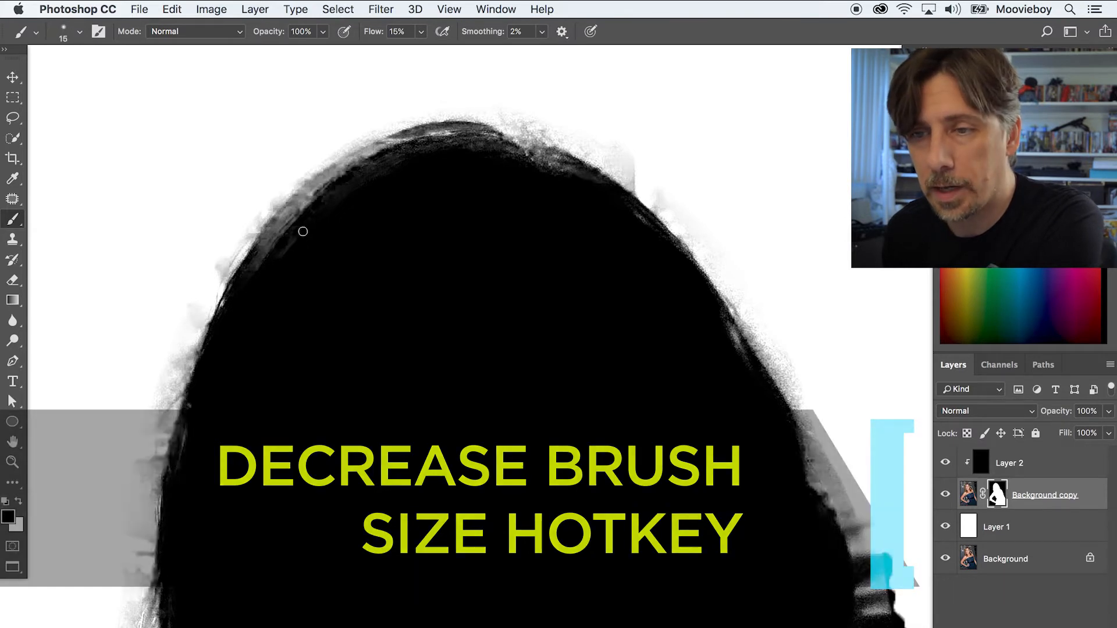
{"action": "key", "text": "bracketright"}
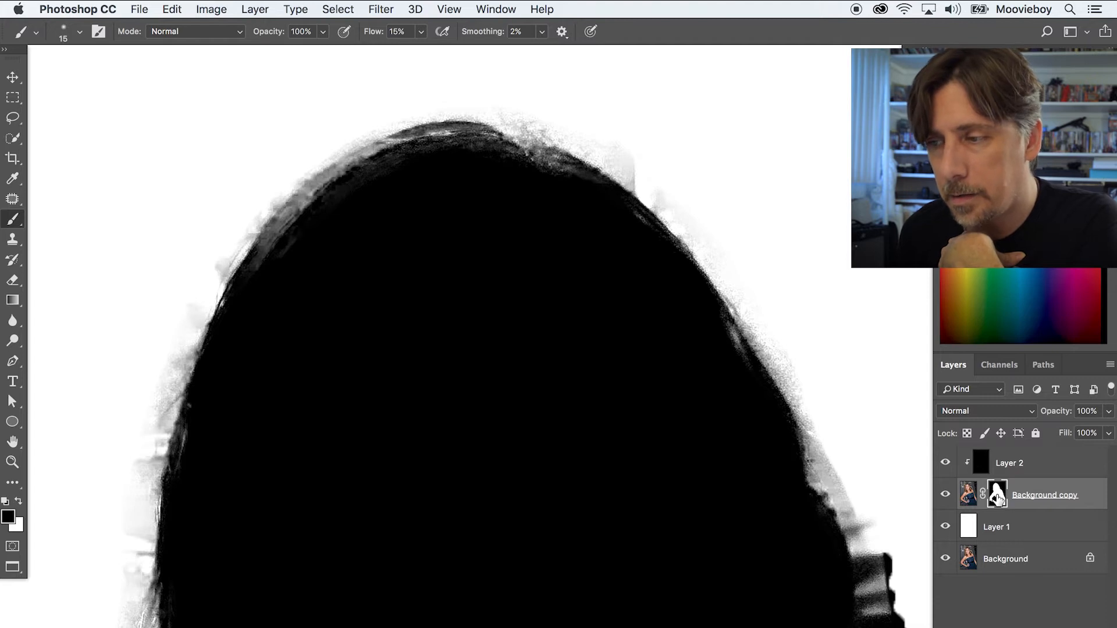
{"action": "mouse_move", "coordinate": [274, 245]}
{"action": "left_mouse_down"}
{"action": "mouse_move", "coordinate": [267, 254]}
{"action": "mouse_move", "coordinate": [285, 233]}
{"action": "left_mouse_up"}
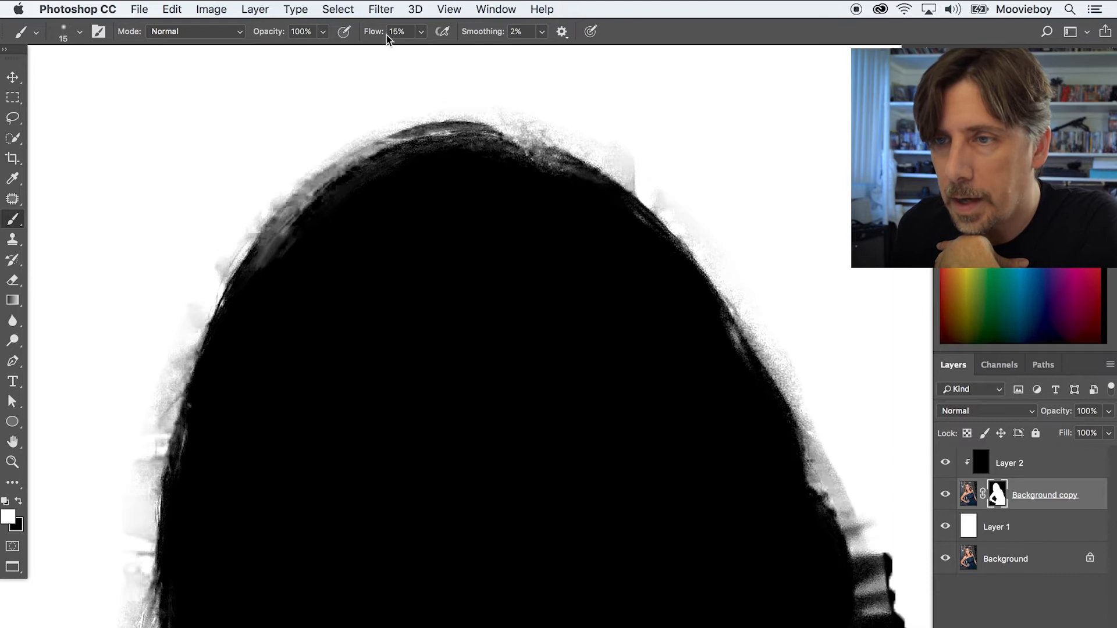
Set the brush flow to 100% and paint white along the top edge of the hair on the mask.
{"action": "left_click", "coordinate": [420, 33]}
{"action": "left_click_drag", "start_coordinate": [423, 53], "coordinate": [486, 55]}
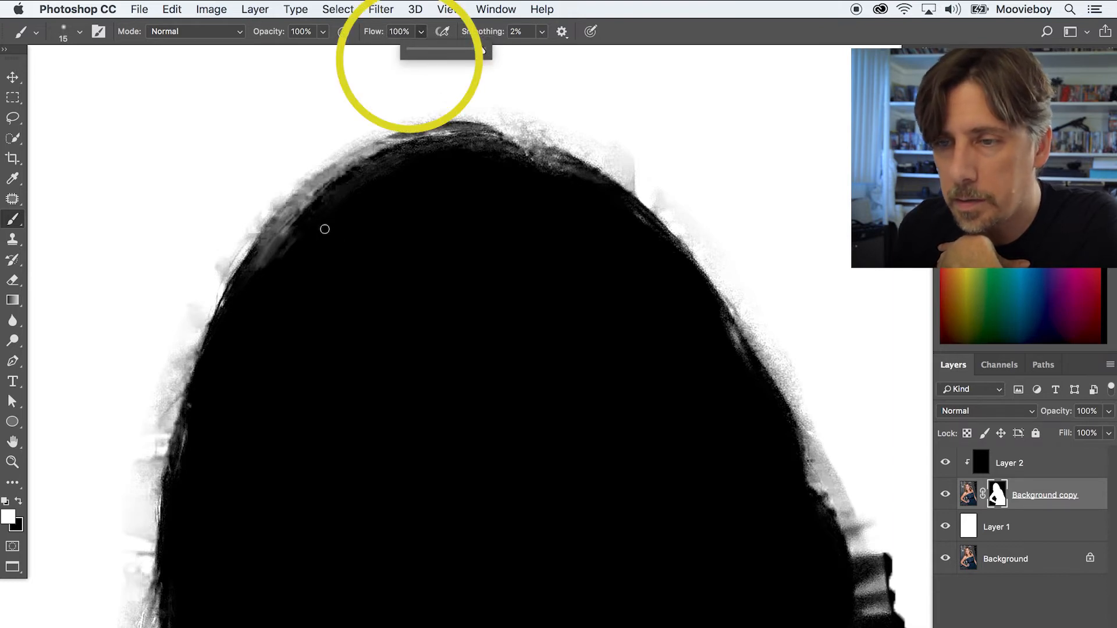
{"action": "mouse_move", "coordinate": [274, 242]}
{"action": "left_mouse_down"}
{"action": "mouse_move", "coordinate": [295, 215]}
{"action": "mouse_move", "coordinate": [283, 223]}
{"action": "left_mouse_up"}
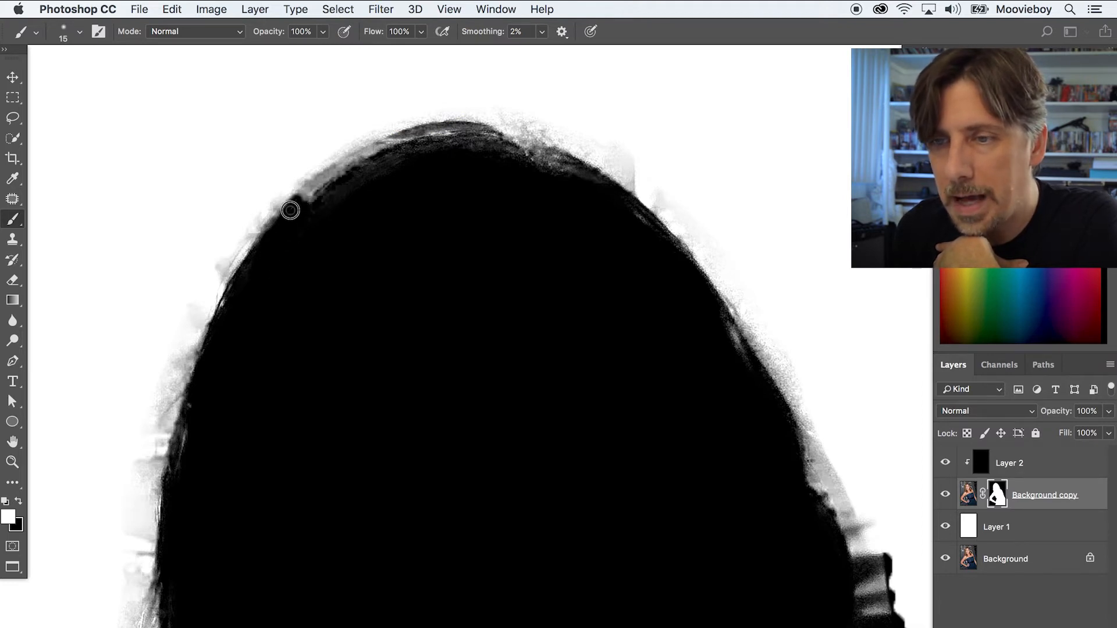
{"action": "left_click_drag", "start_coordinate": [322, 190], "coordinate": [344, 173]}
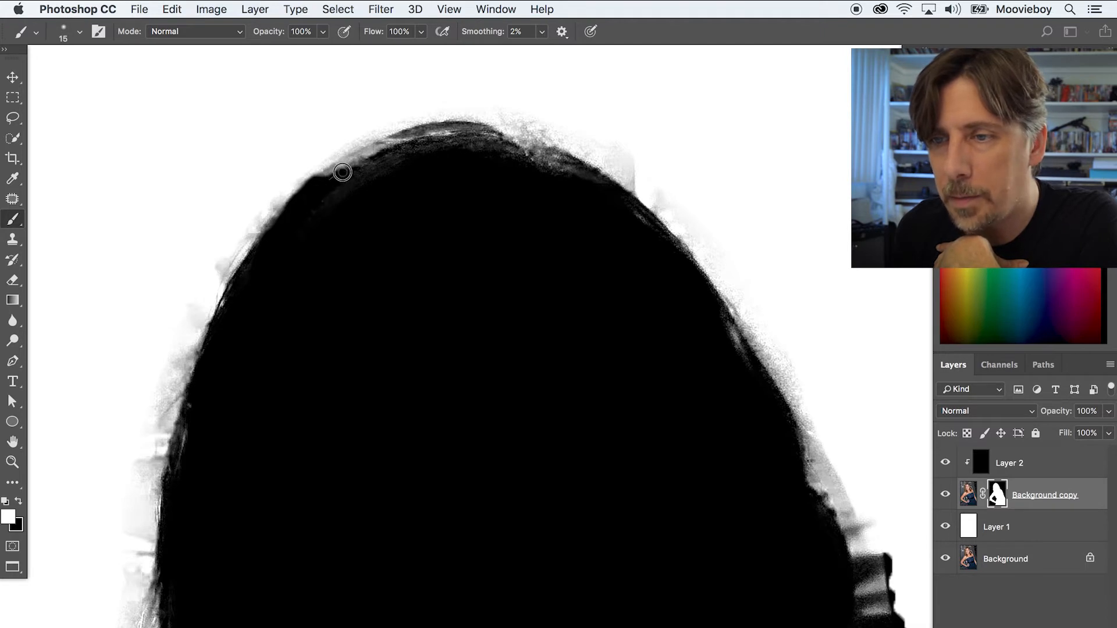
{"action": "mouse_move", "coordinate": [376, 150]}
{"action": "left_mouse_down"}
{"action": "mouse_move", "coordinate": [442, 135]}
{"action": "mouse_move", "coordinate": [397, 140]}
{"action": "mouse_move", "coordinate": [265, 242]}
{"action": "mouse_move", "coordinate": [337, 173]}
{"action": "mouse_move", "coordinate": [488, 139]}
{"action": "left_mouse_up"}
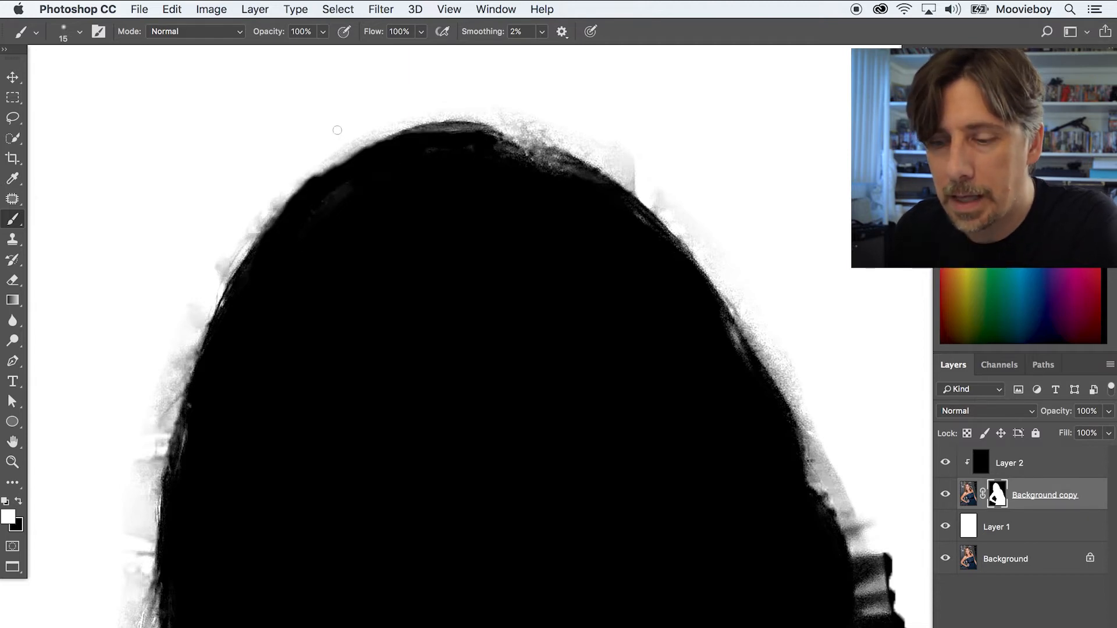
Hide the black Layer 2 and return to the Brush tool with white as the foreground colour.
{"action": "key", "text": "x"}
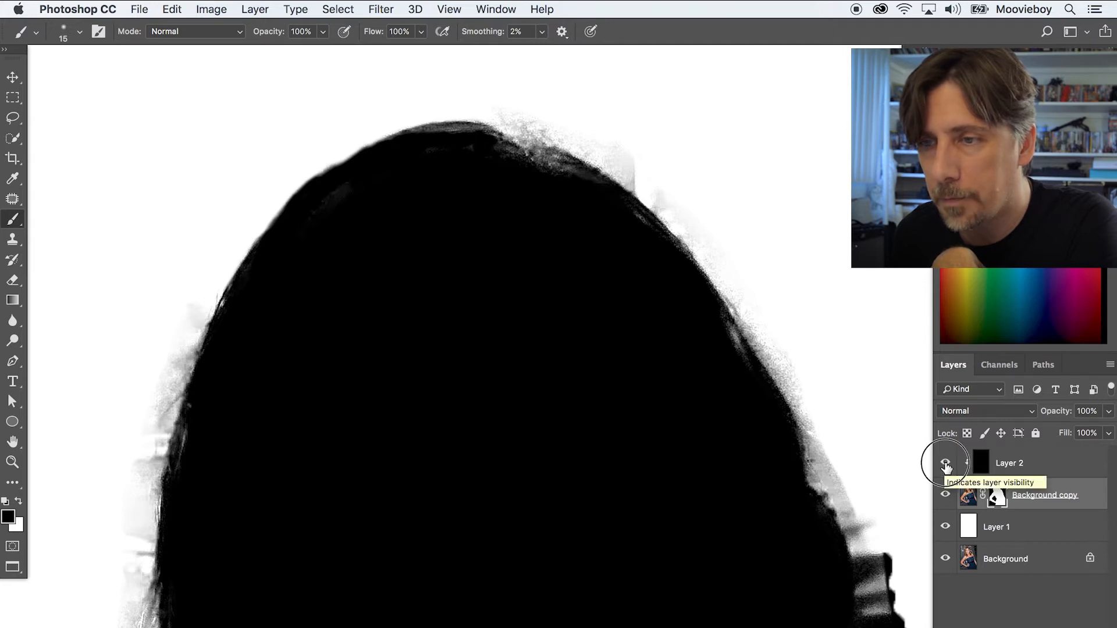
{"action": "left_click", "coordinate": [946, 465]}
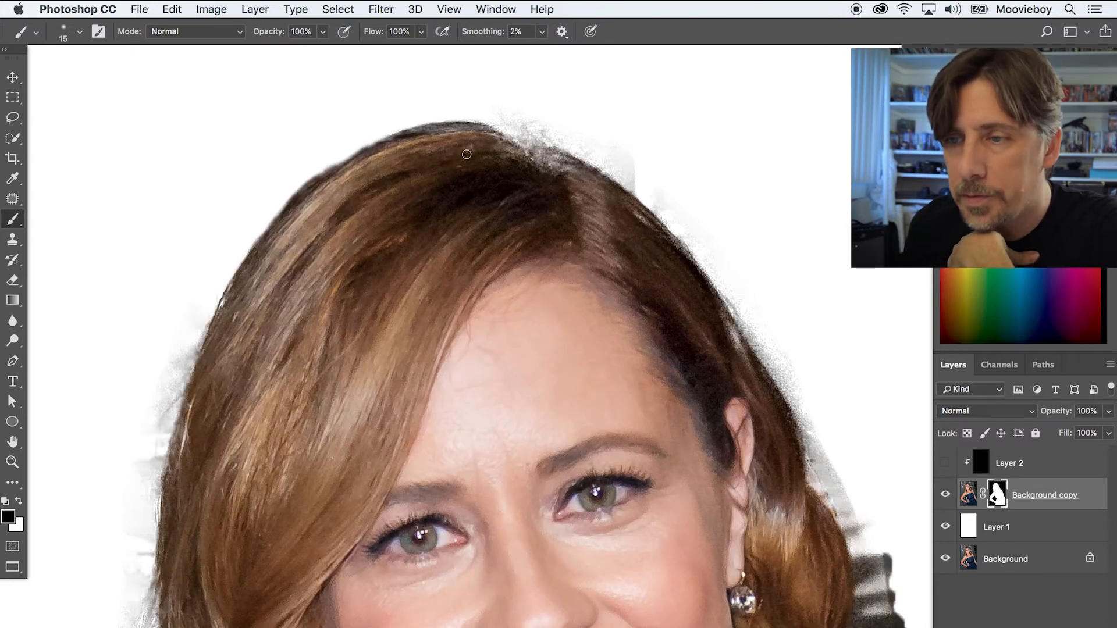
{"action": "key", "text": "x"}
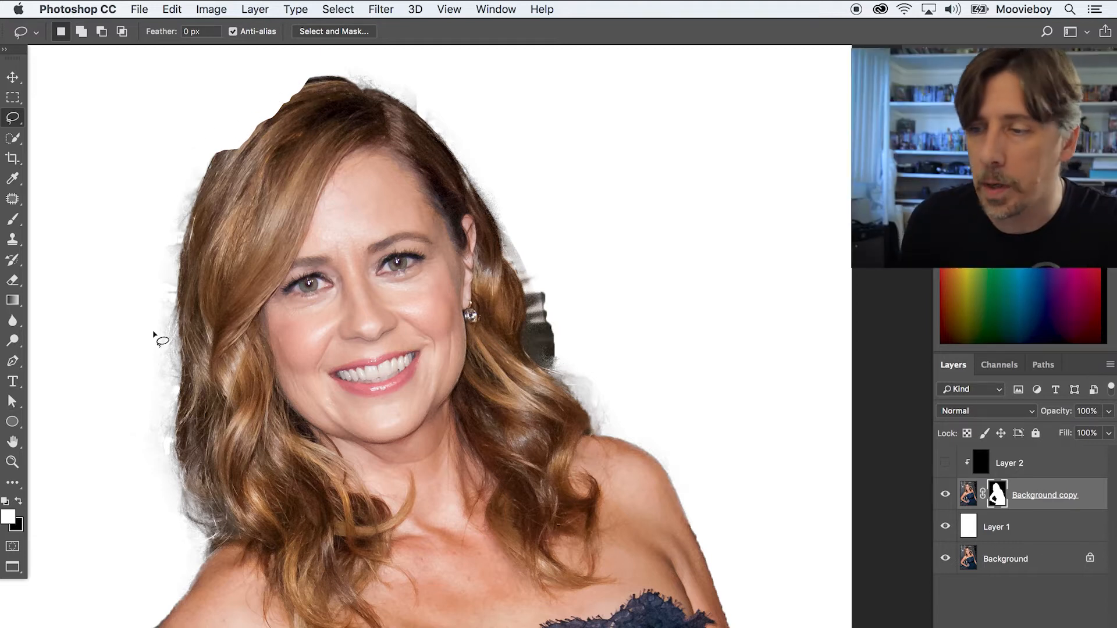
{"action": "key", "text": "b"}
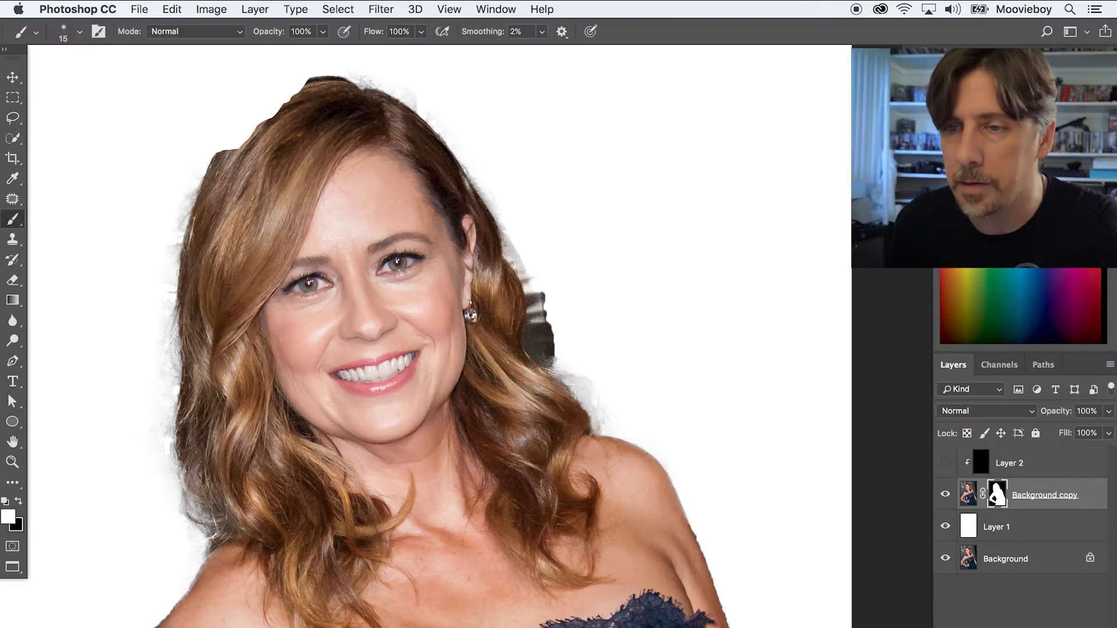
Try a white brush stroke on the mask at the top of the hair, and undo it.
{"action": "mouse_move", "coordinate": [249, 113]}
{"action": "left_mouse_down"}
{"action": "mouse_move", "coordinate": [248, 95]}
{"action": "mouse_move", "coordinate": [303, 79]}
{"action": "mouse_move", "coordinate": [256, 96]}
{"action": "mouse_move", "coordinate": [232, 125]}
{"action": "left_mouse_up"}
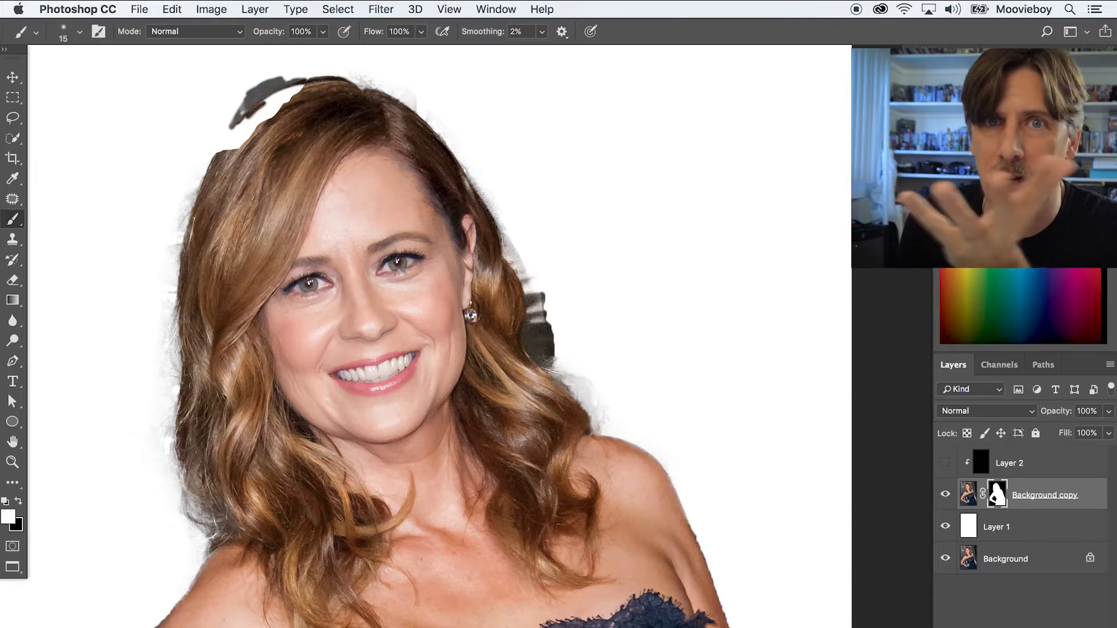
{"action": "key", "text": "super+z"}
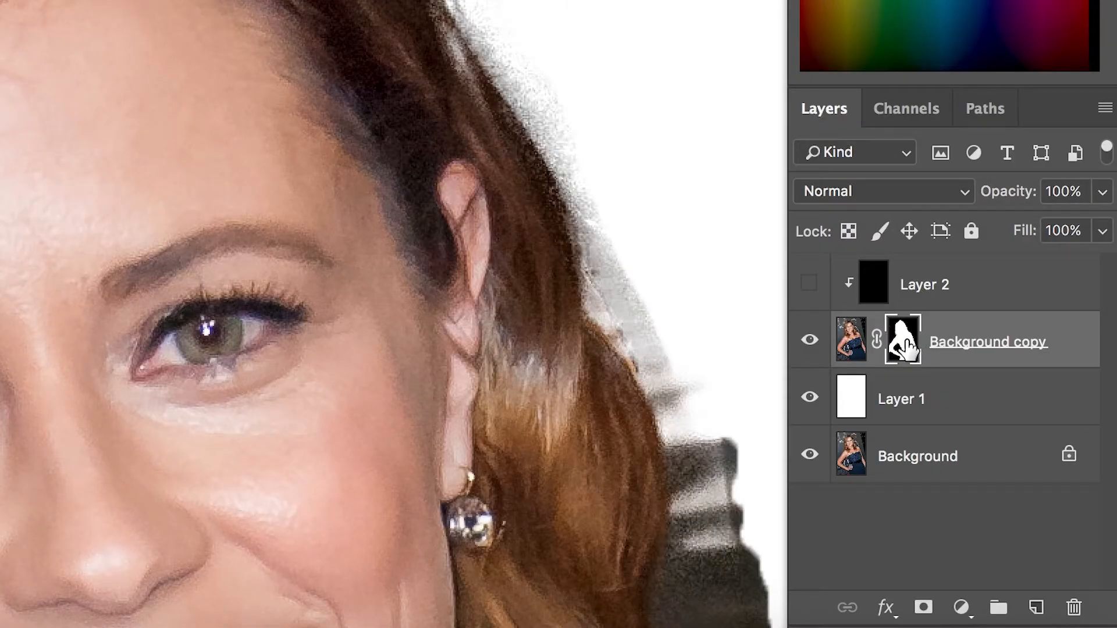
Paint white on the mask along the top-left hair edge, temporarily disabling the mask to see the original hair.
{"action": "left_click", "coordinate": [905, 348], "text": "shift"}
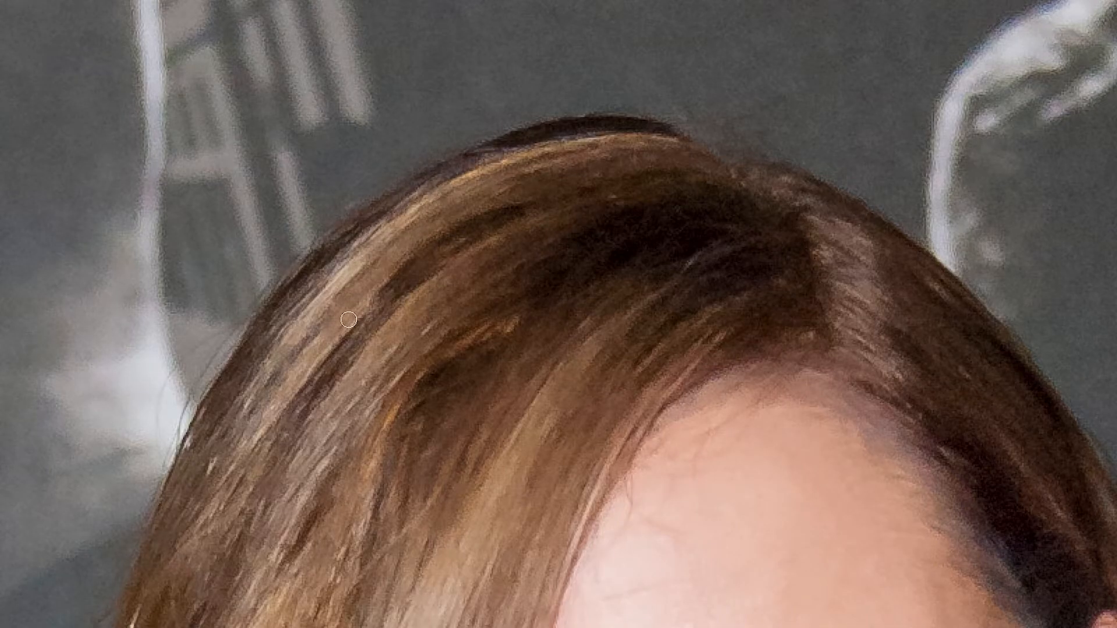
{"action": "mouse_move", "coordinate": [289, 298]}
{"action": "left_mouse_down"}
{"action": "mouse_move", "coordinate": [322, 249]}
{"action": "mouse_move", "coordinate": [440, 169]}
{"action": "mouse_move", "coordinate": [547, 130]}
{"action": "mouse_move", "coordinate": [647, 130]}
{"action": "left_mouse_up"}
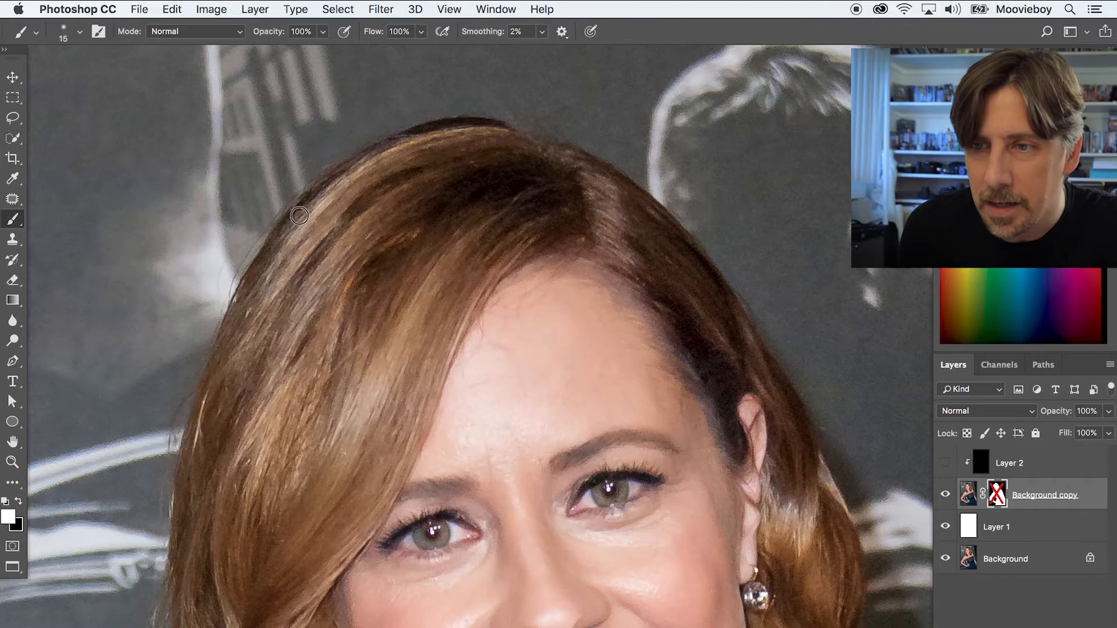
{"action": "mouse_move", "coordinate": [279, 237]}
{"action": "left_mouse_down"}
{"action": "mouse_move", "coordinate": [314, 189]}
{"action": "mouse_move", "coordinate": [421, 130]}
{"action": "left_mouse_up"}
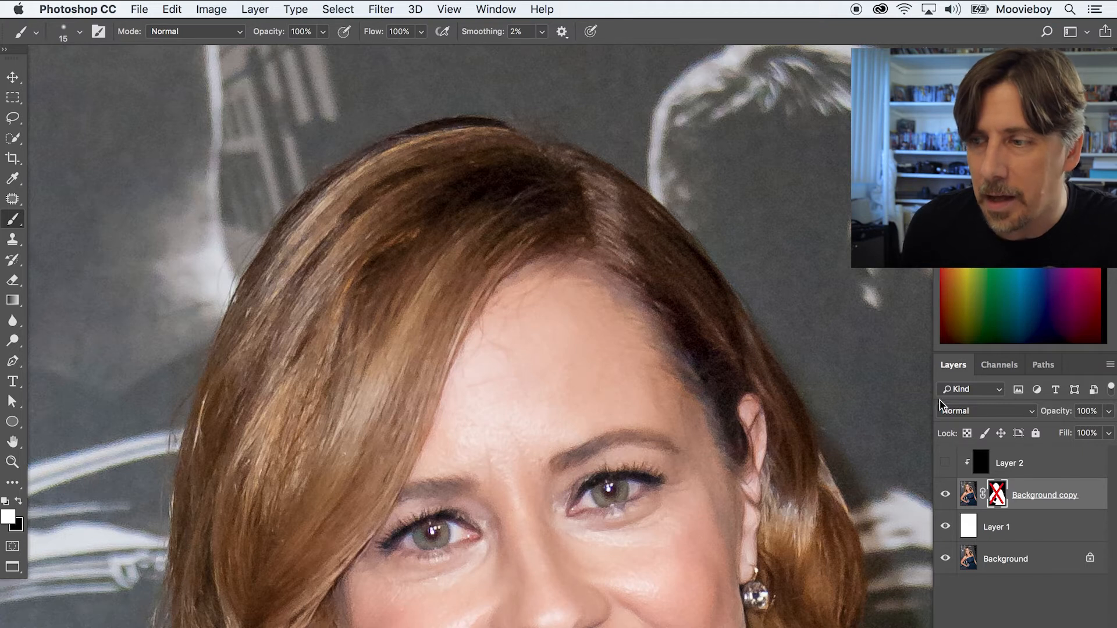
{"action": "left_click", "coordinate": [998, 502], "text": "shift"}
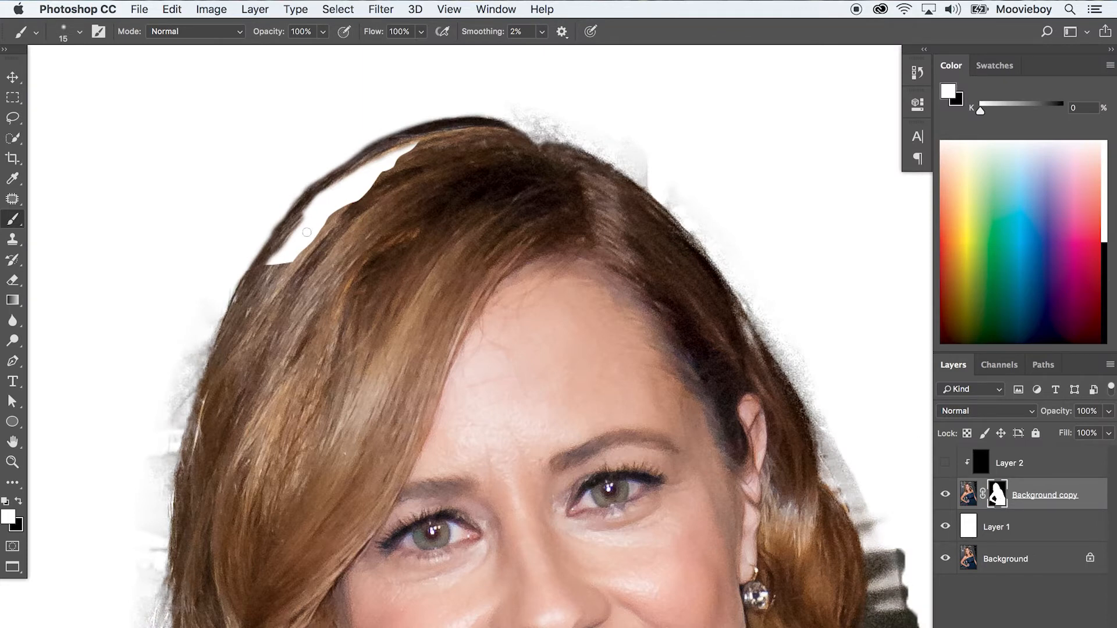
{"action": "mouse_move", "coordinate": [275, 267]}
{"action": "left_mouse_down"}
{"action": "mouse_move", "coordinate": [328, 198]}
{"action": "mouse_move", "coordinate": [319, 197]}
{"action": "mouse_move", "coordinate": [368, 162]}
{"action": "mouse_move", "coordinate": [392, 165]}
{"action": "mouse_move", "coordinate": [286, 257]}
{"action": "mouse_move", "coordinate": [294, 262]}
{"action": "mouse_move", "coordinate": [344, 200]}
{"action": "left_mouse_up"}
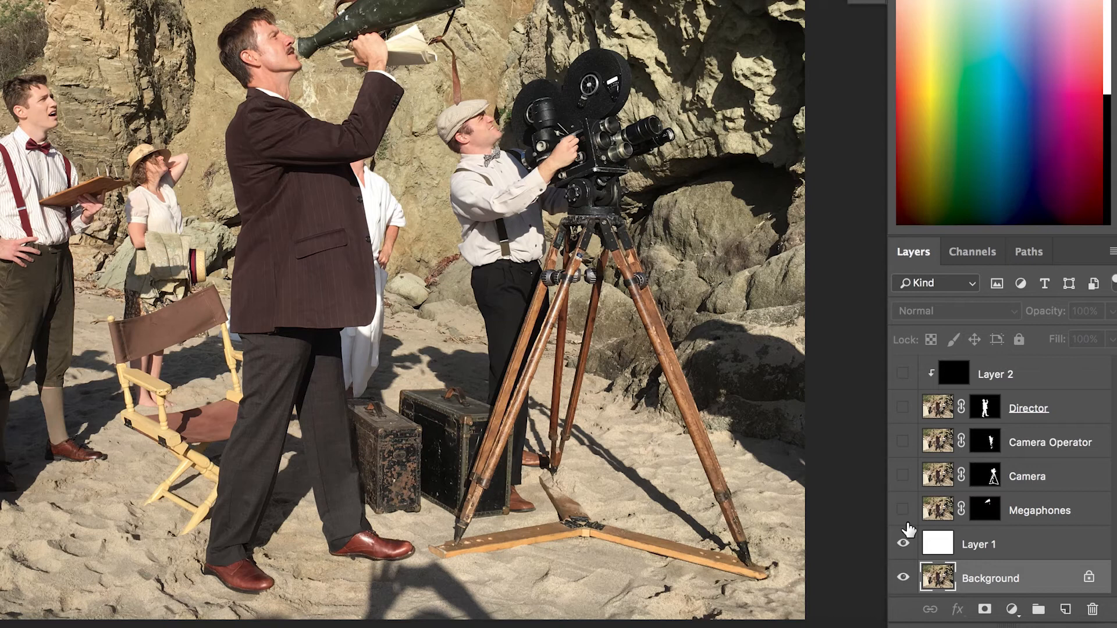
In the beach photo, show the Director and Camera Operator cutout layers and select the Camera layer.
{"action": "left_click", "coordinate": [903, 543]}
{"action": "left_click", "coordinate": [903, 408]}
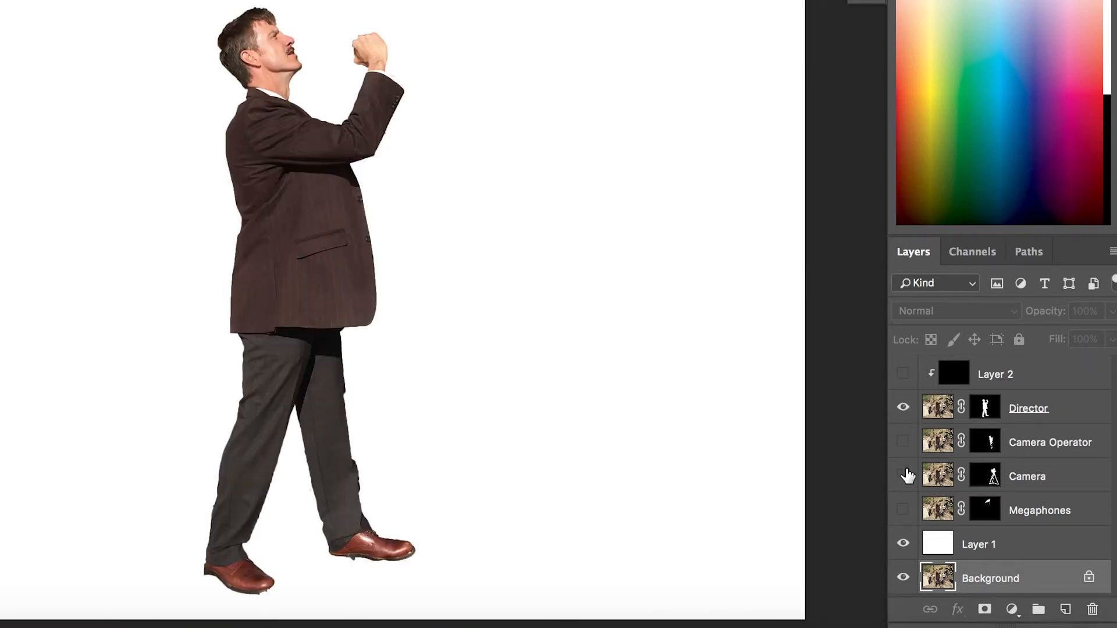
{"action": "left_click", "coordinate": [904, 443]}
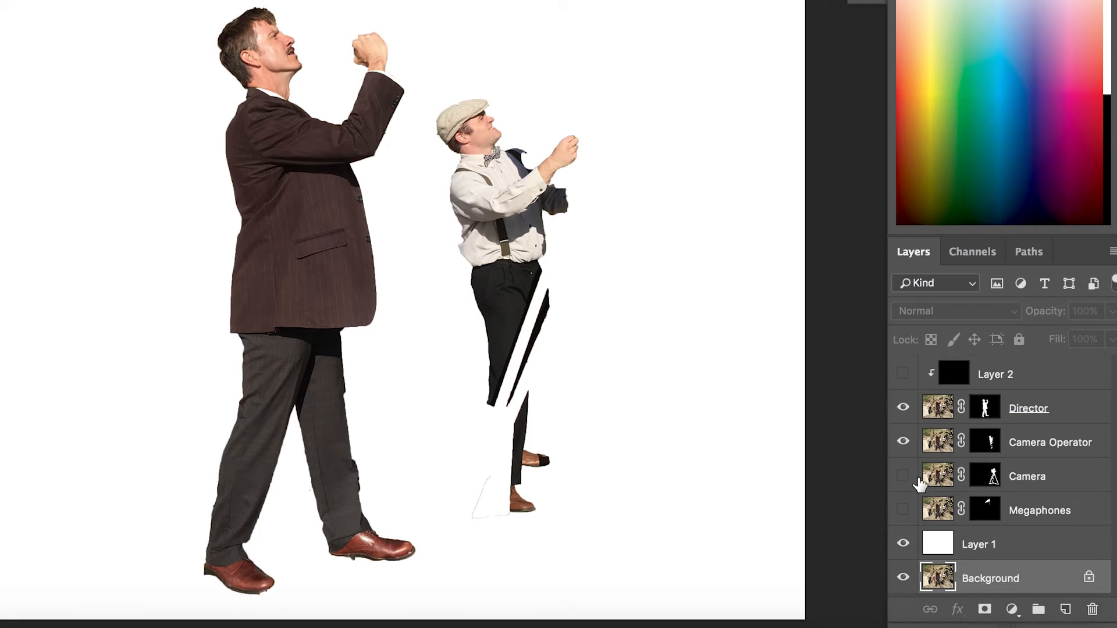
{"action": "left_click", "coordinate": [937, 483]}
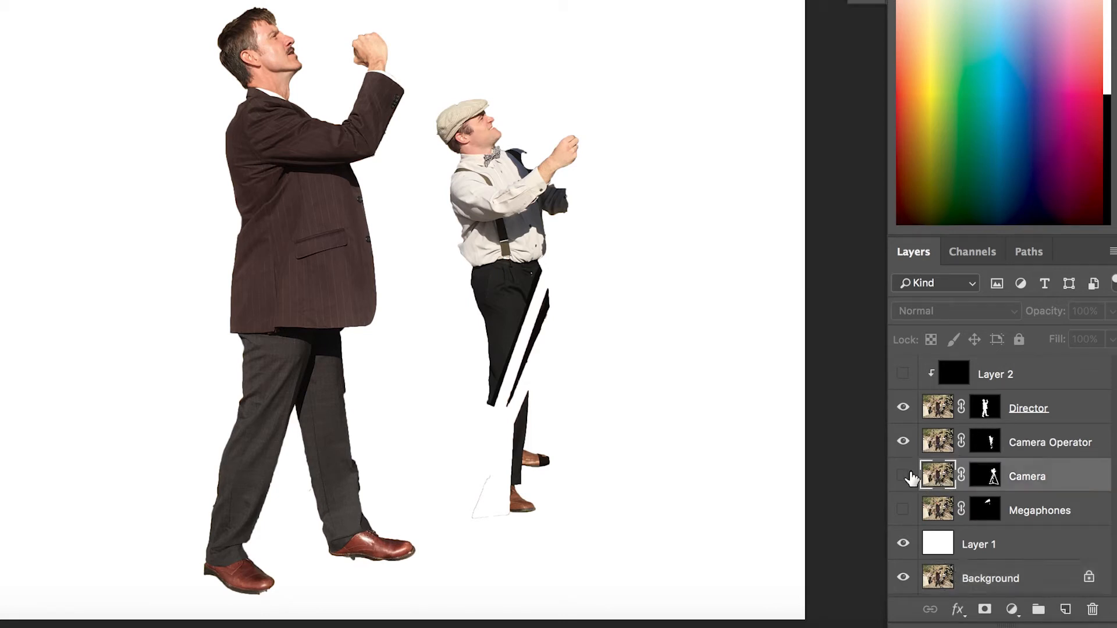
Start a new Pen path tracing the tripod head's top edge and the left leg's outer side down to the knob.
{"action": "left_click", "coordinate": [1029, 253]}
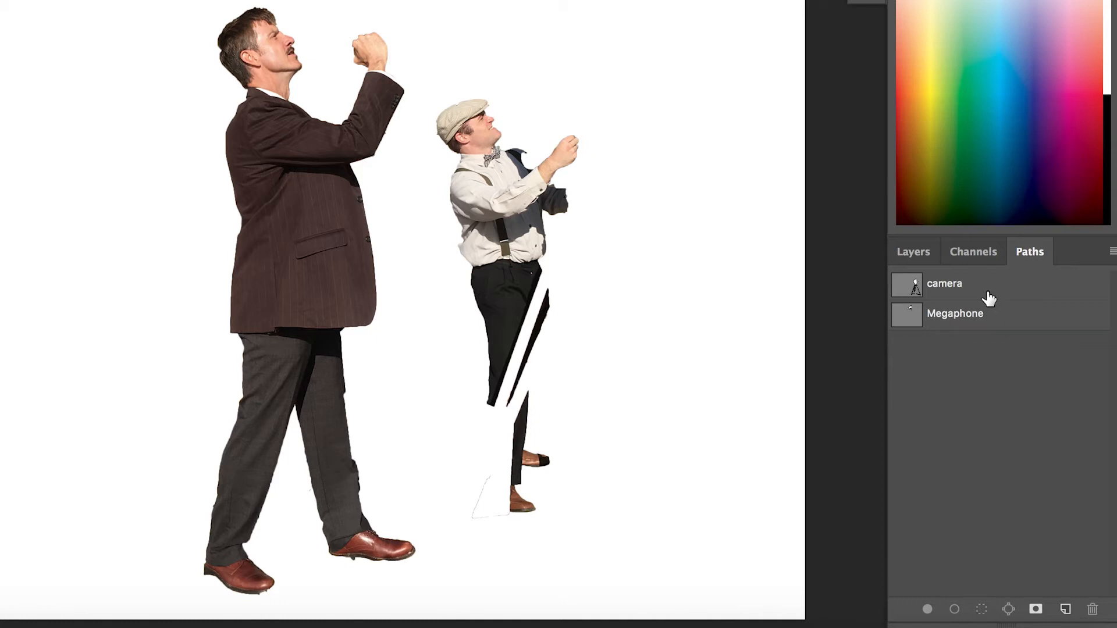
{"action": "left_click", "coordinate": [958, 295]}
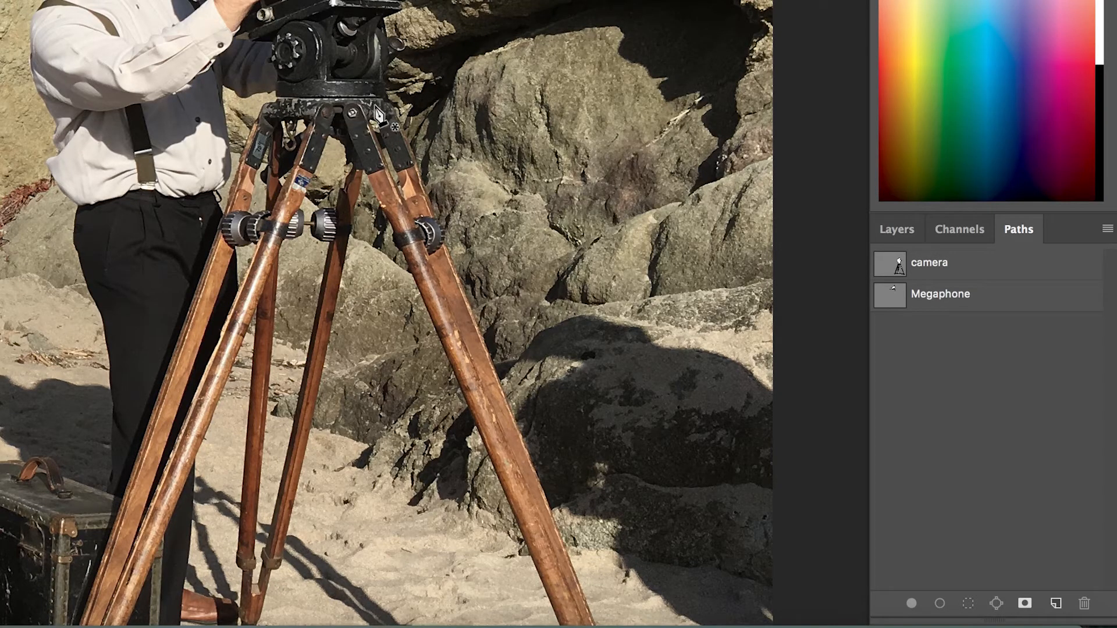
{"action": "left_click", "coordinate": [330, 102]}
{"action": "left_click", "coordinate": [280, 102]}
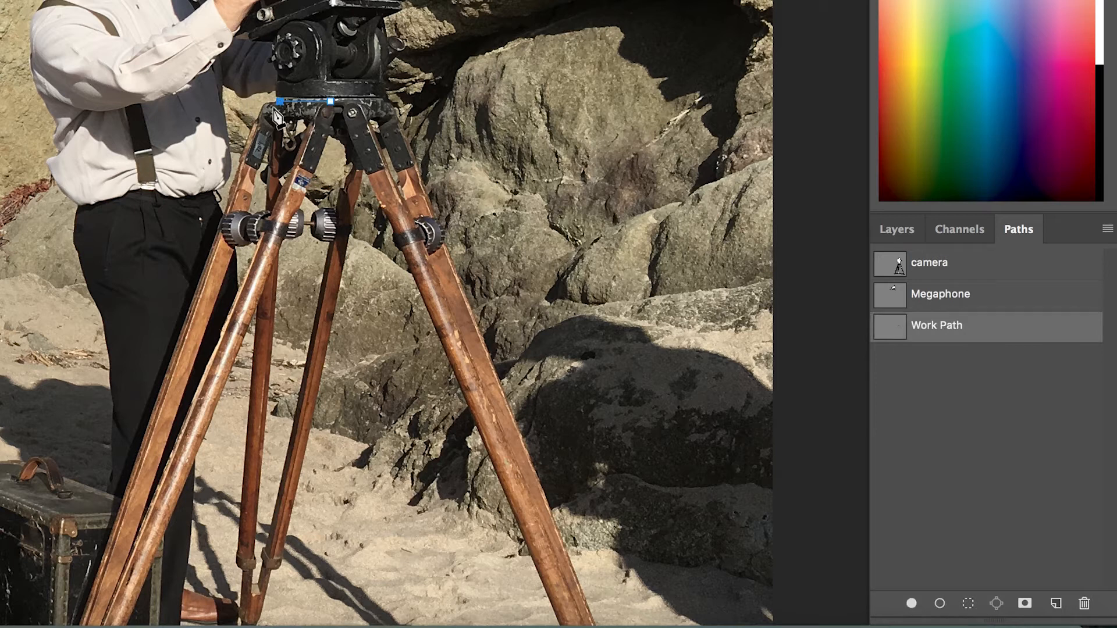
{"action": "left_click", "coordinate": [276, 112], "text": "super"}
{"action": "left_click", "coordinate": [275, 112], "text": "super"}
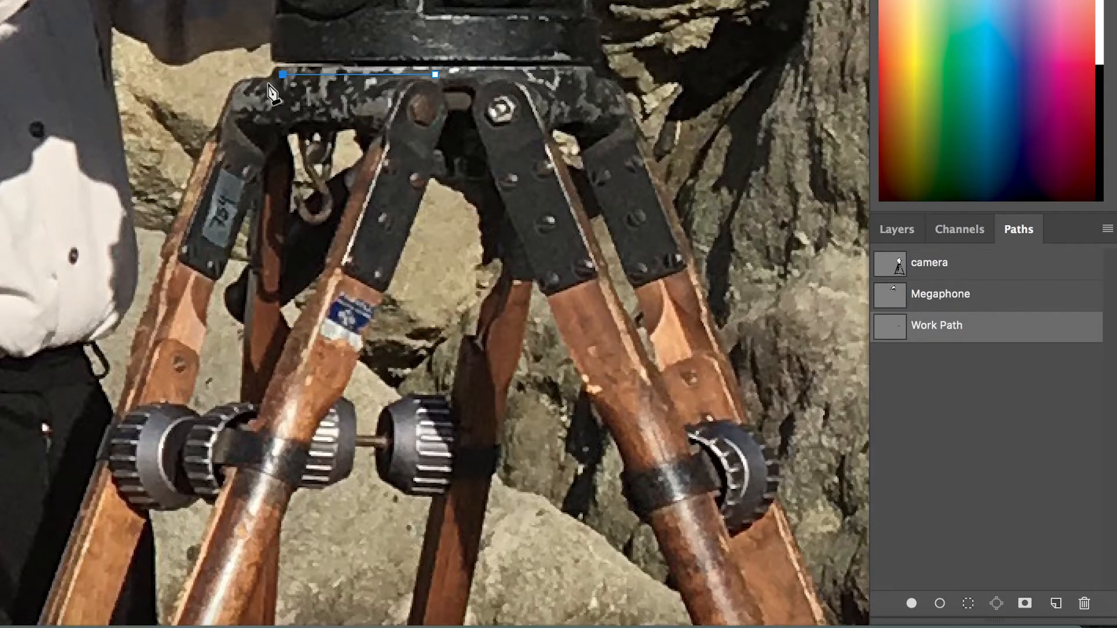
{"action": "left_click_drag", "start_coordinate": [233, 90], "coordinate": [226, 106]}
{"action": "left_click", "coordinate": [192, 179]}
{"action": "left_click", "coordinate": [162, 255]}
{"action": "left_click", "coordinate": [159, 273]}
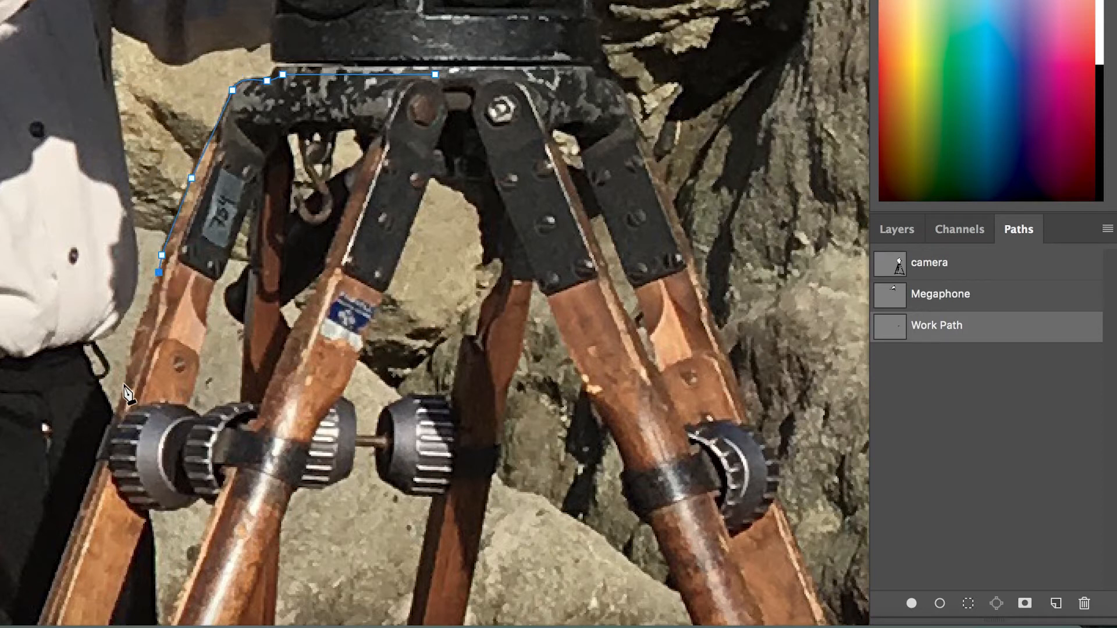
{"action": "left_click", "coordinate": [117, 415]}
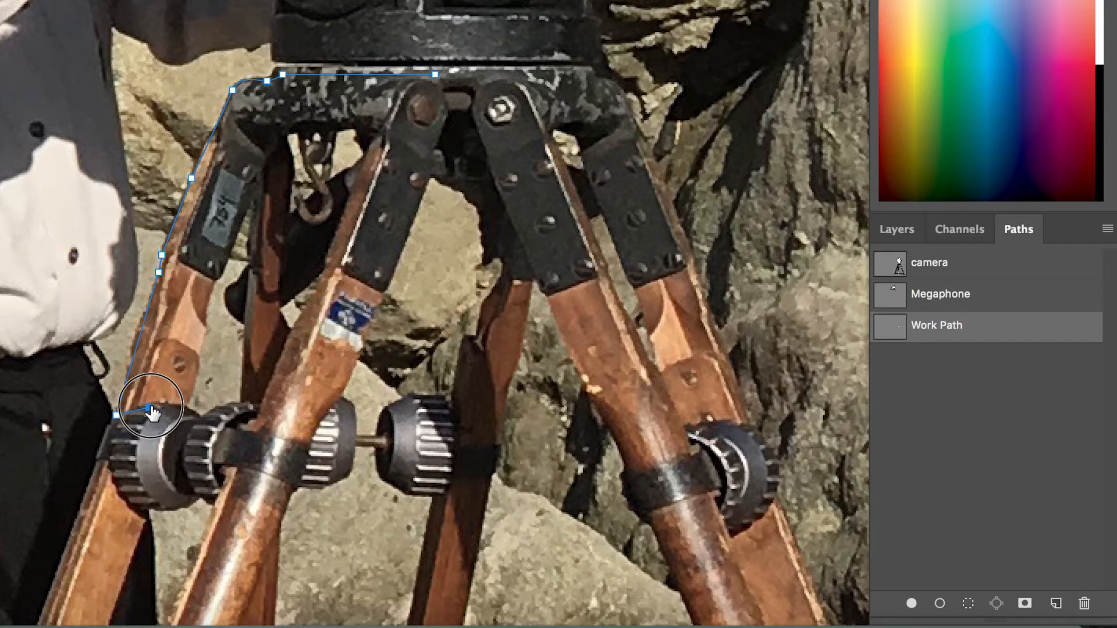
{"action": "left_click", "coordinate": [149, 408]}
{"action": "left_click", "coordinate": [184, 409]}
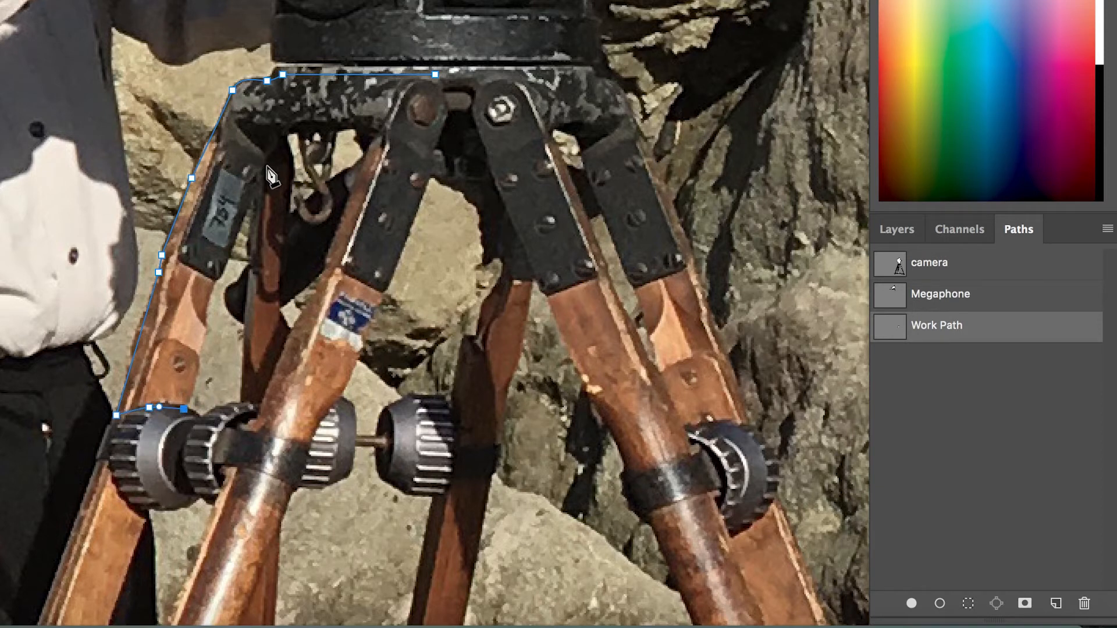
Continue the path up the leg's inner edge and around the head bracket, closing it at the starting point.
{"action": "left_click", "coordinate": [252, 193]}
{"action": "left_click_drag", "start_coordinate": [265, 167], "coordinate": [402, 147]}
{"action": "left_click", "coordinate": [429, 164]}
{"action": "left_click", "coordinate": [440, 137]}
{"action": "left_click_drag", "start_coordinate": [453, 110], "coordinate": [447, 100]}
{"action": "left_click", "coordinate": [437, 76]}
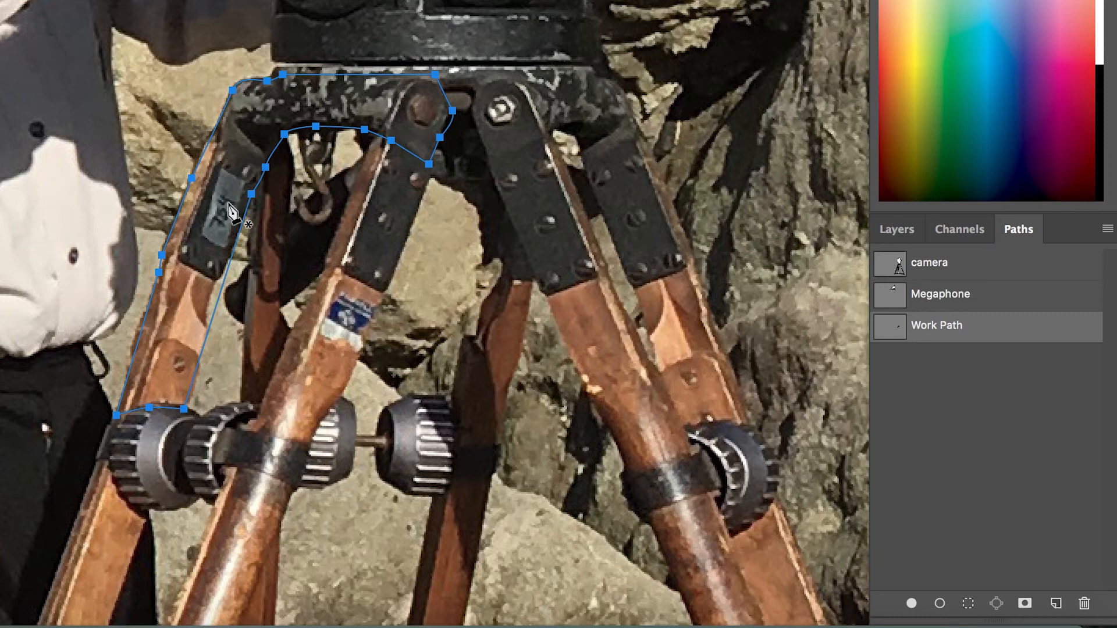
Save the work path with the name Whatever you want.
{"action": "double_click", "coordinate": [955, 334]}
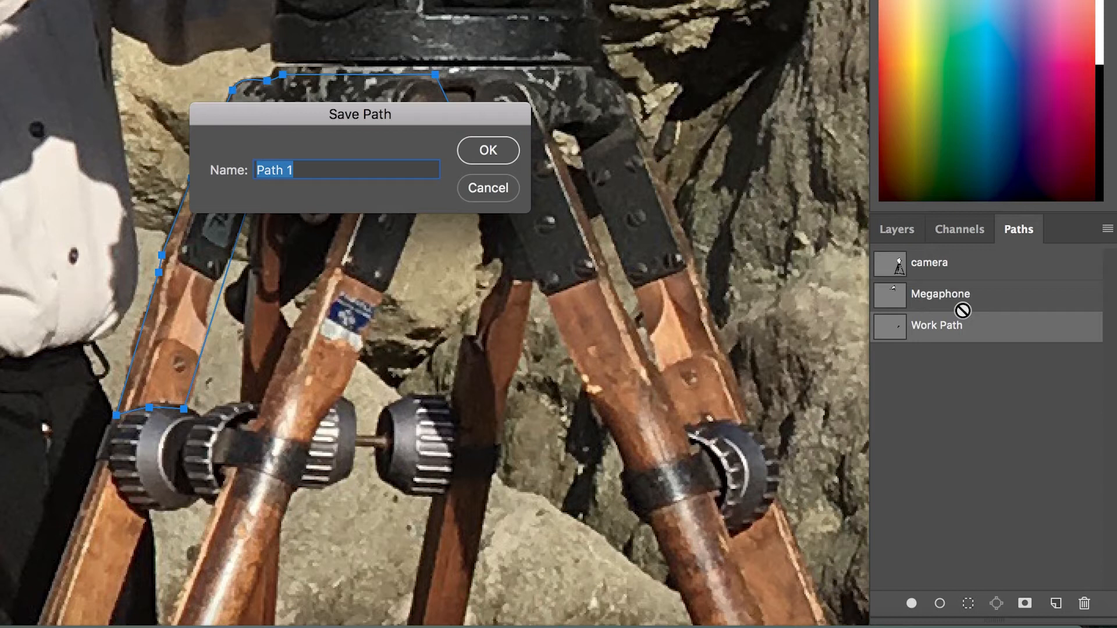
{"action": "type", "text": "Whatever"}
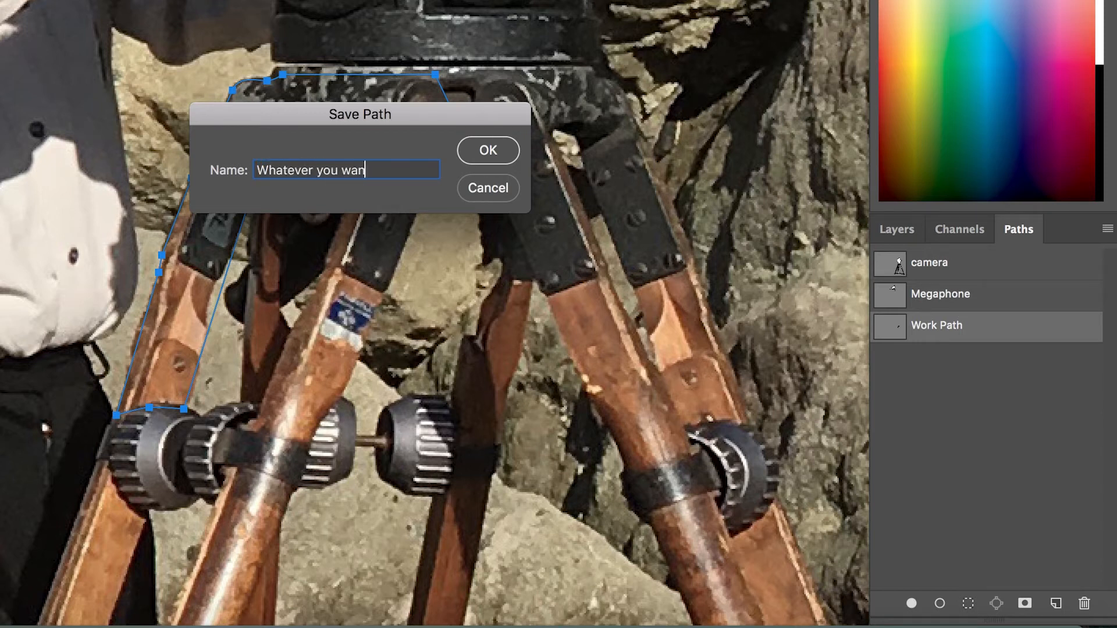
{"action": "key", "text": "Return"}
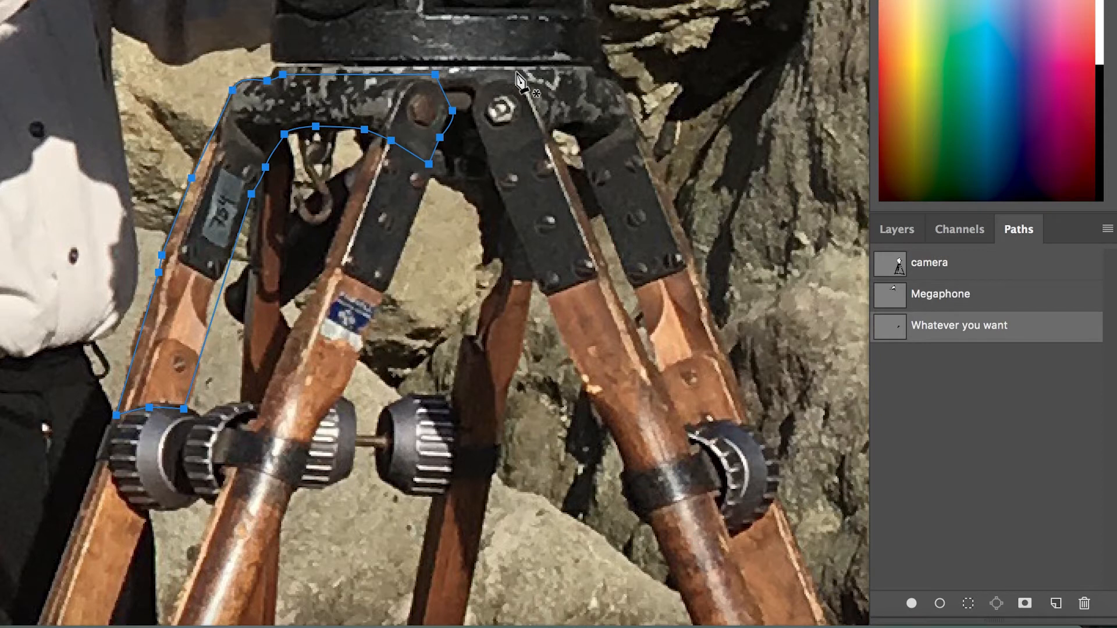
Load the saved path as a selection and add a layer mask to Background copy, then undo the mask.
{"action": "left_click", "coordinate": [907, 236]}
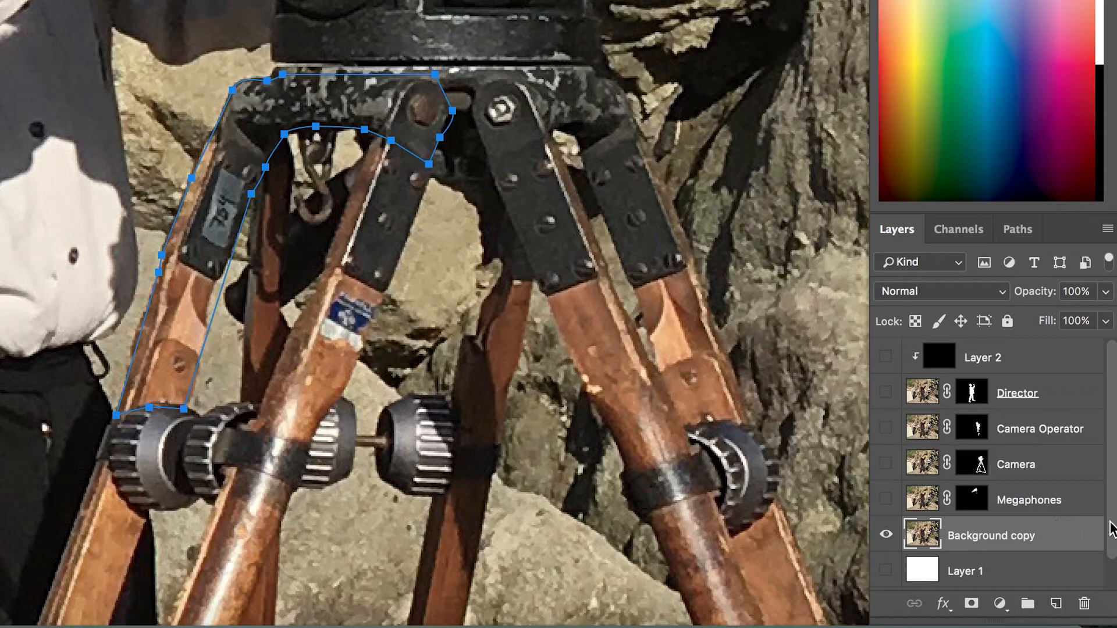
{"action": "left_click", "coordinate": [1018, 230]}
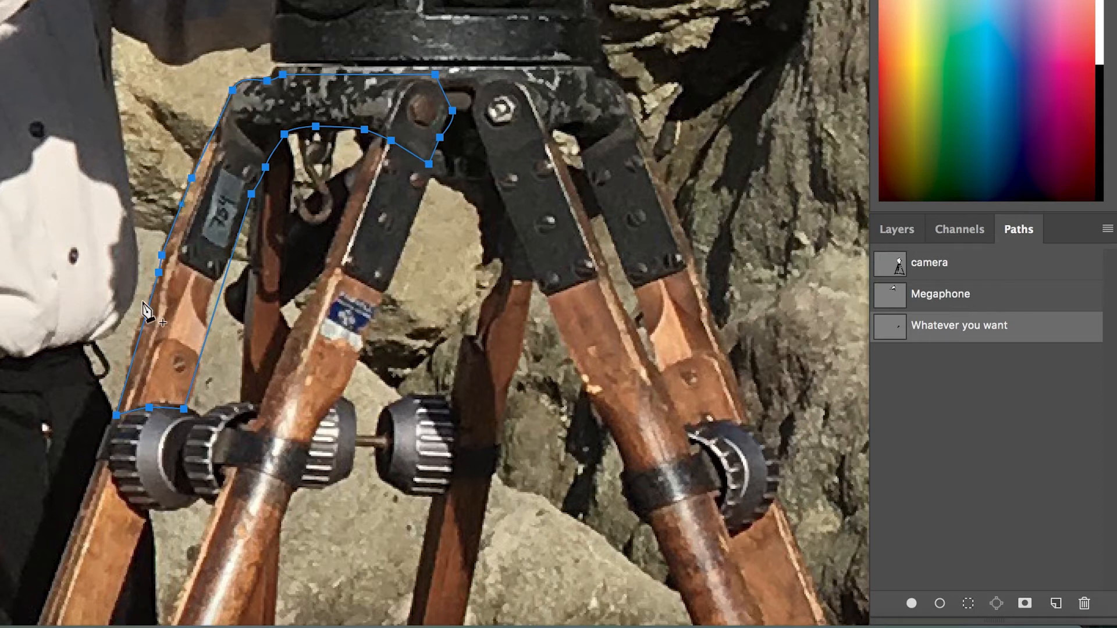
{"action": "left_click", "coordinate": [968, 605]}
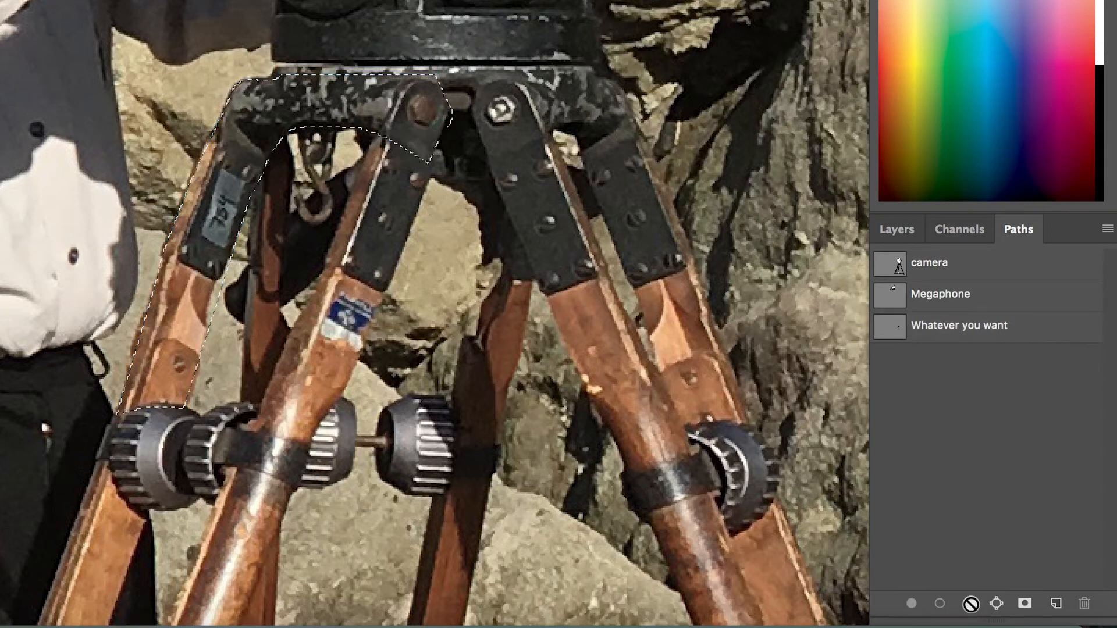
{"action": "key", "text": "F7"}
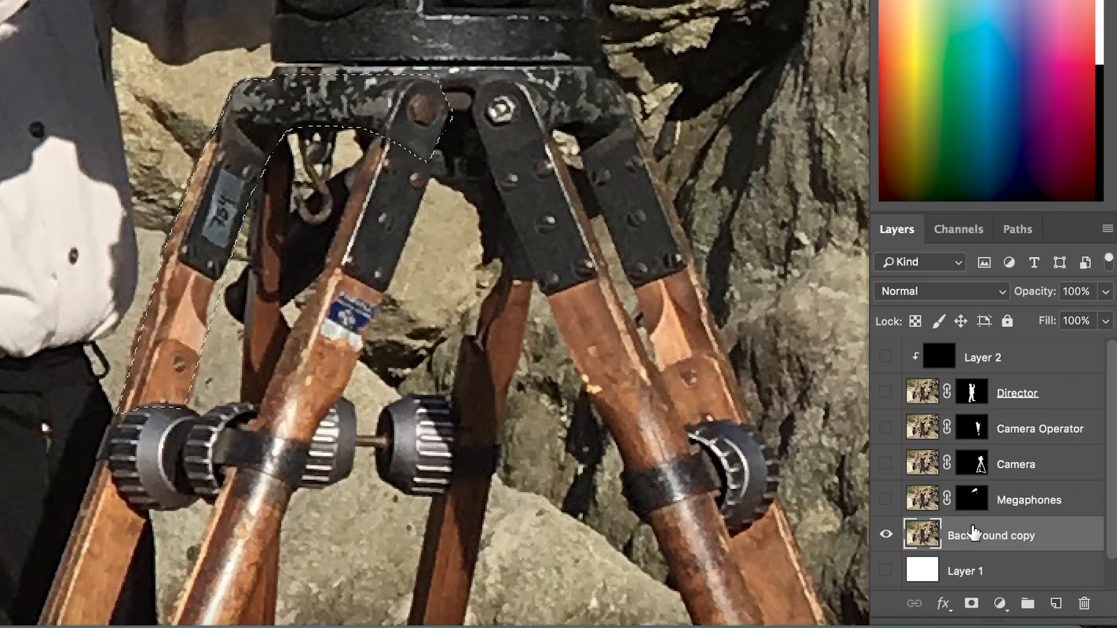
{"action": "left_click", "coordinate": [972, 605]}
{"action": "left_click", "coordinate": [886, 538]}
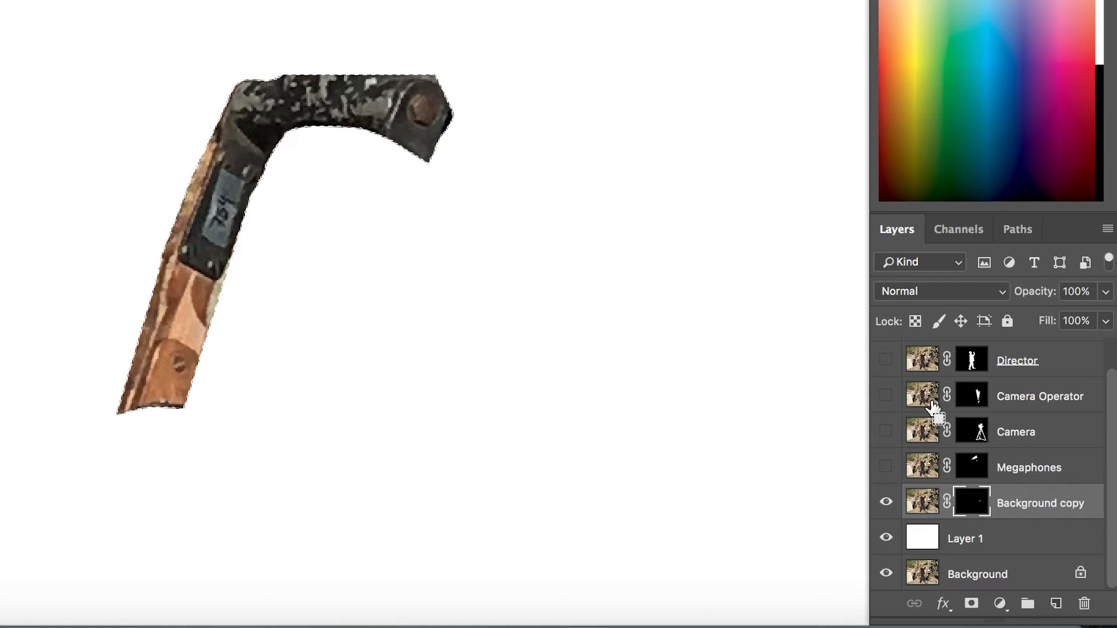
{"action": "key", "text": "super+z"}
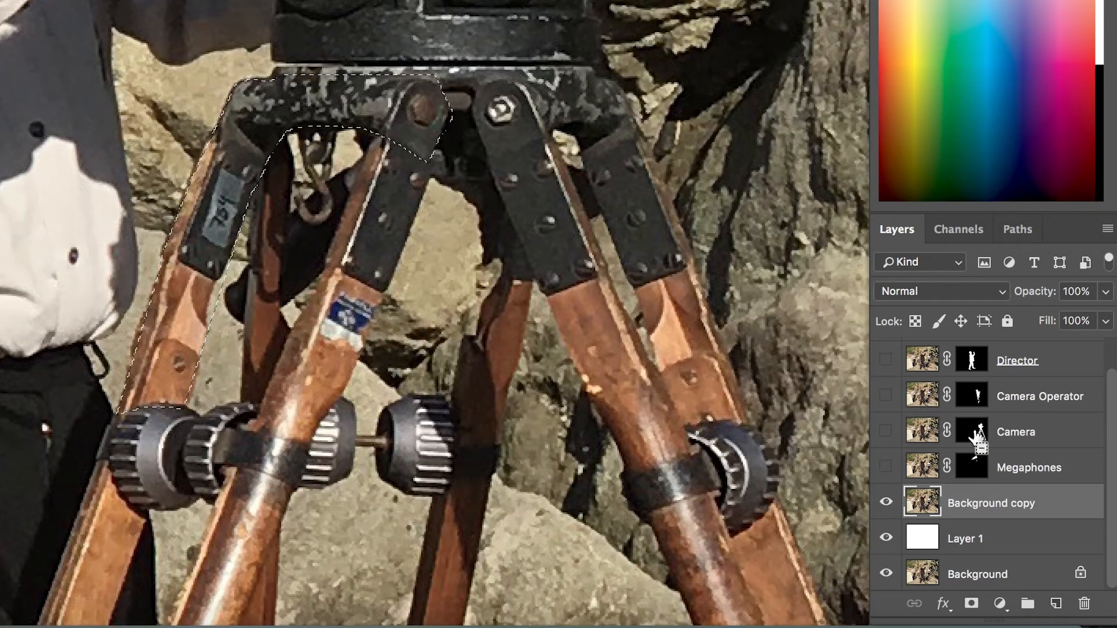
Load the saved path as a selection with a 10-pixel feather radius and mask Background copy with it.
{"action": "left_click", "coordinate": [1015, 231]}
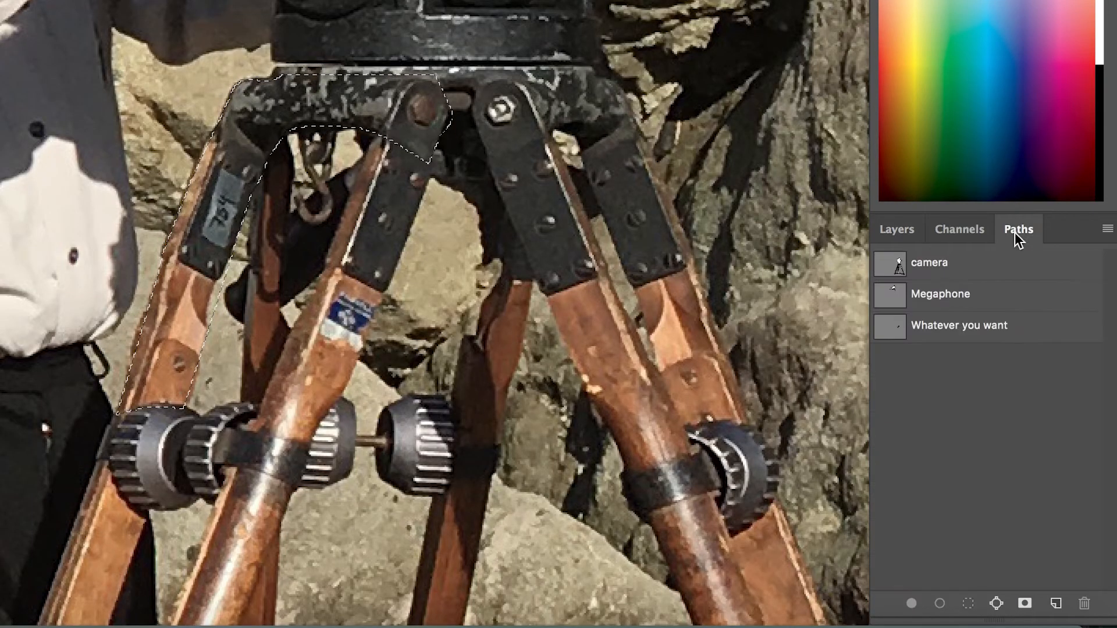
{"action": "left_click", "coordinate": [951, 331]}
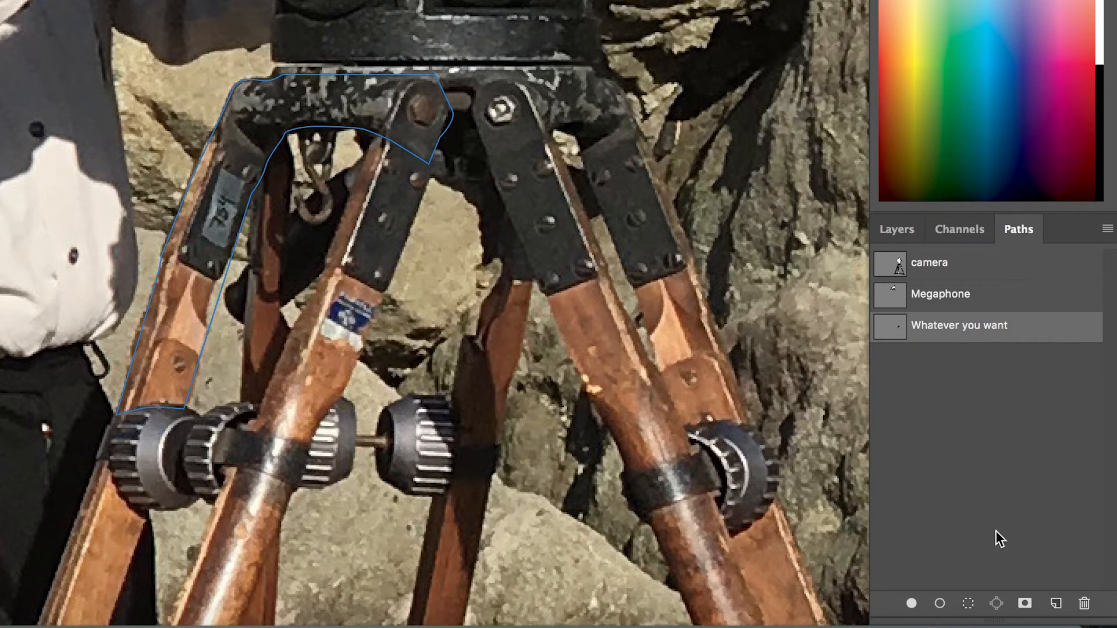
{"action": "left_click", "coordinate": [969, 605], "text": "alt"}
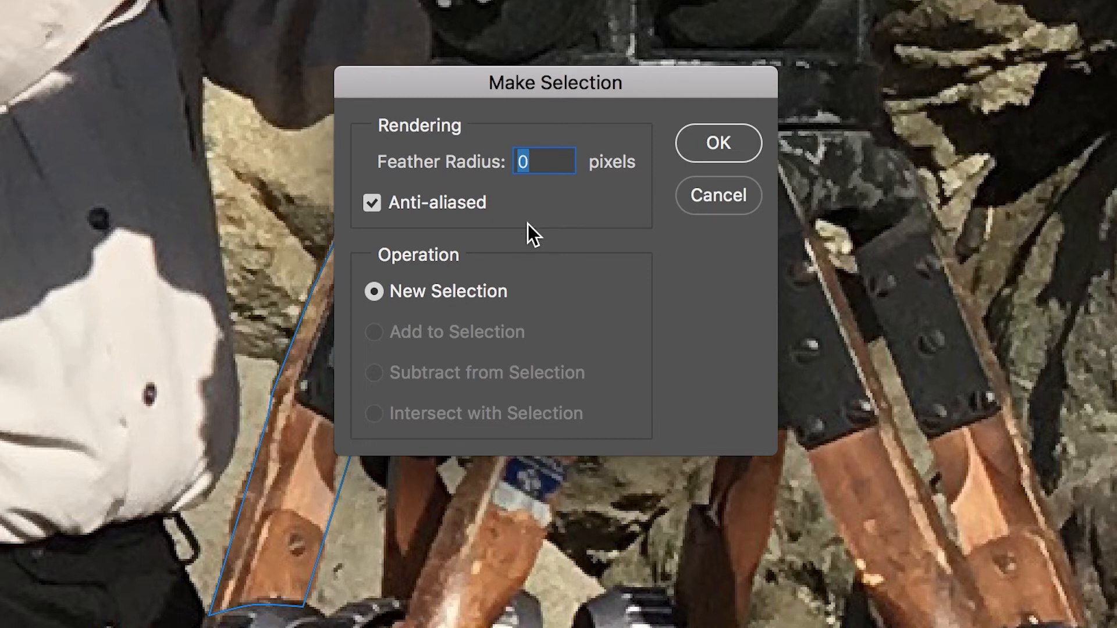
{"action": "type", "text": "10"}
{"action": "key", "text": "Return"}
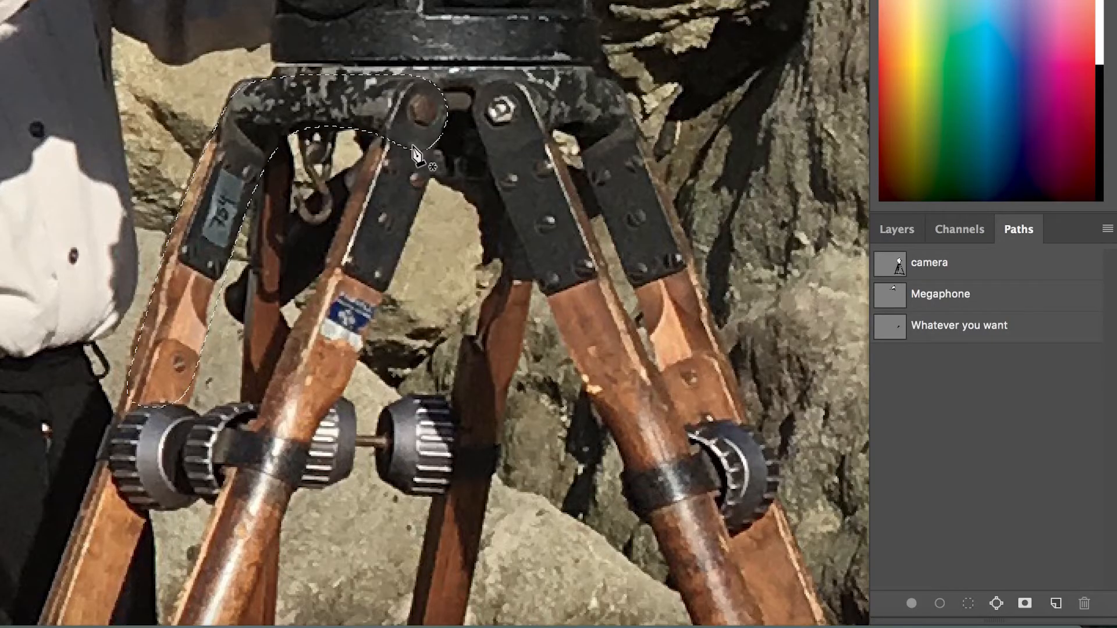
{"action": "left_click", "coordinate": [898, 229]}
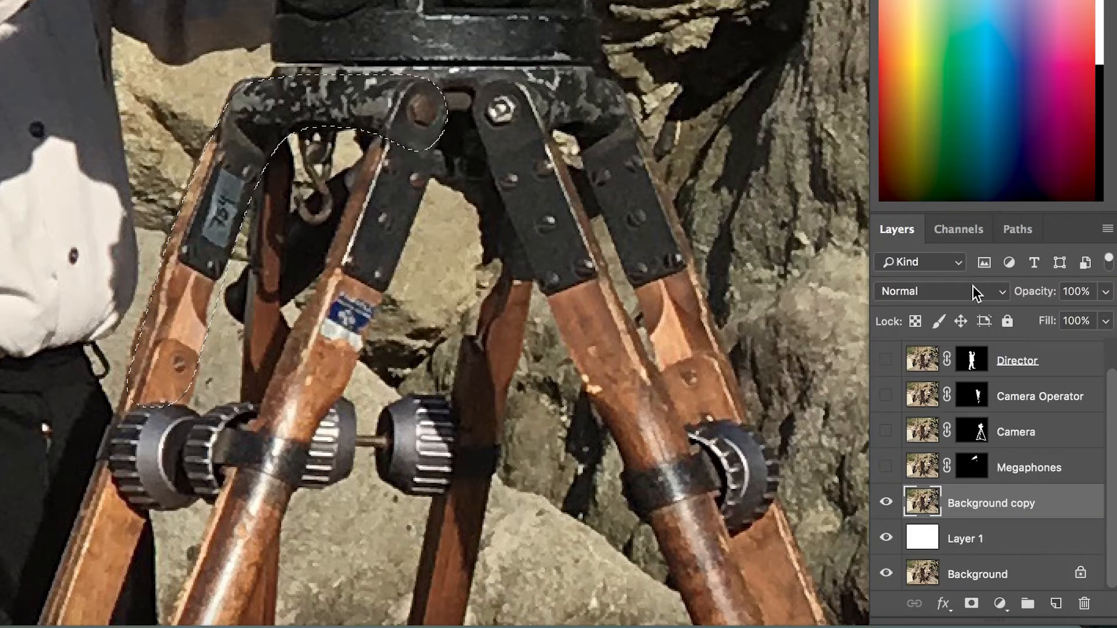
{"action": "left_click", "coordinate": [971, 604]}
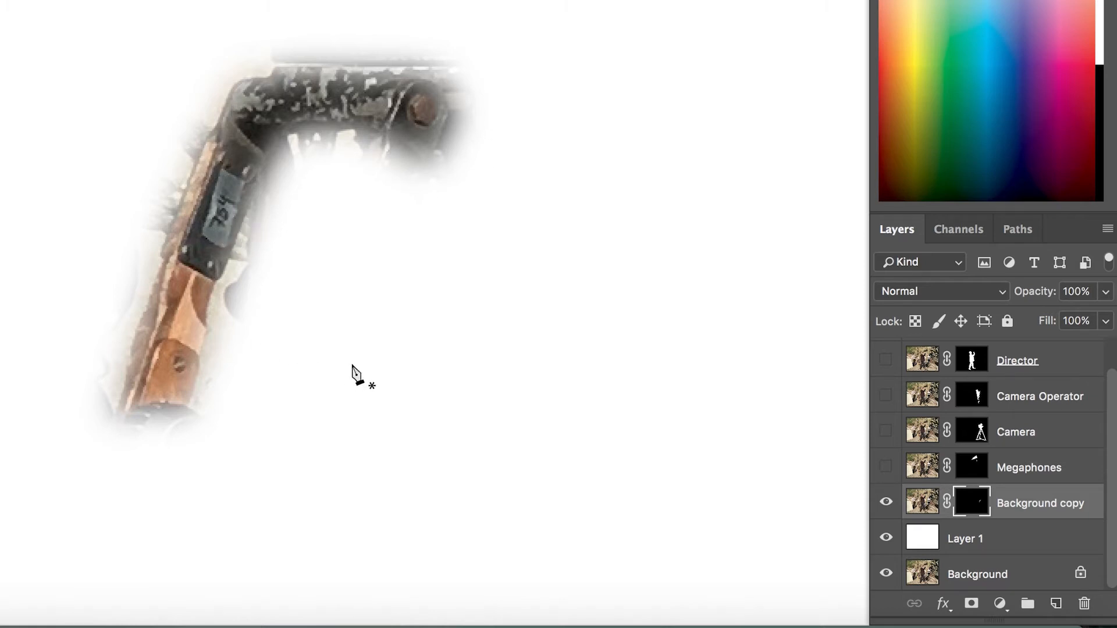
Display the saved path outline over the feathered masked result and return to the layers.
{"action": "left_click", "coordinate": [1016, 230]}
{"action": "left_click", "coordinate": [973, 331]}
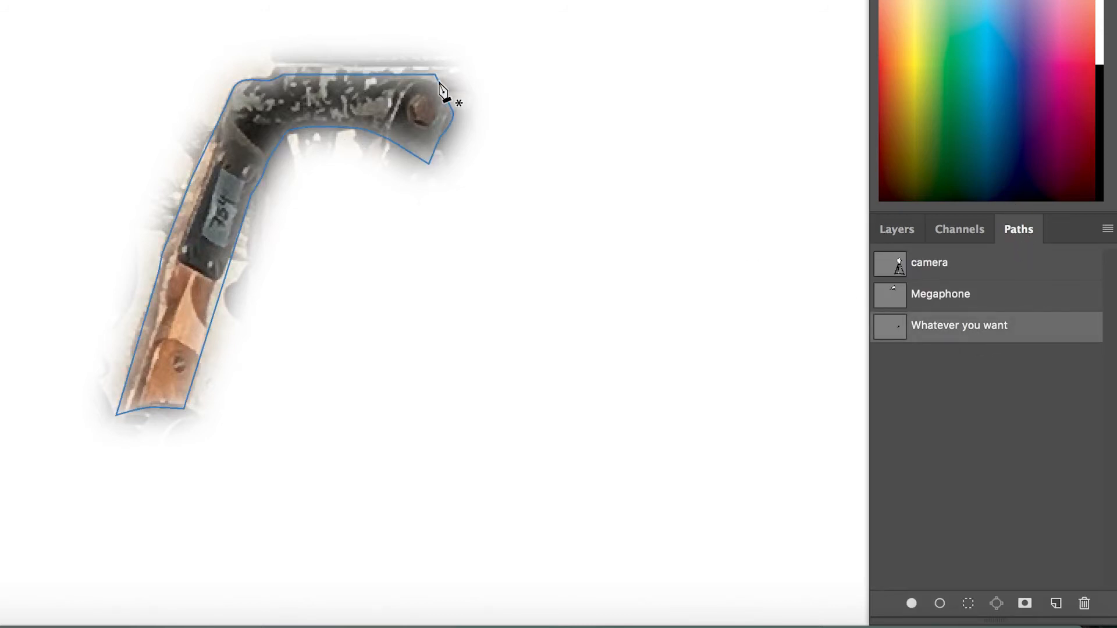
{"action": "left_click", "coordinate": [899, 230]}
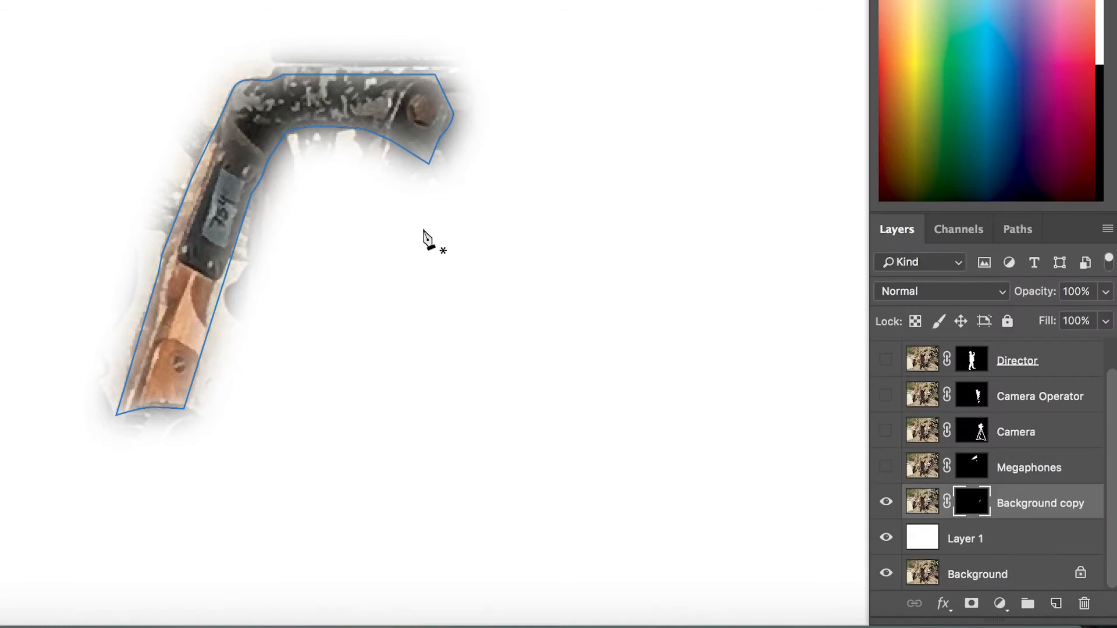
Hide the Background copy layer and display the saved camera and Megaphone path outlines, zooming out to see them.
{"action": "left_click", "coordinate": [886, 501]}
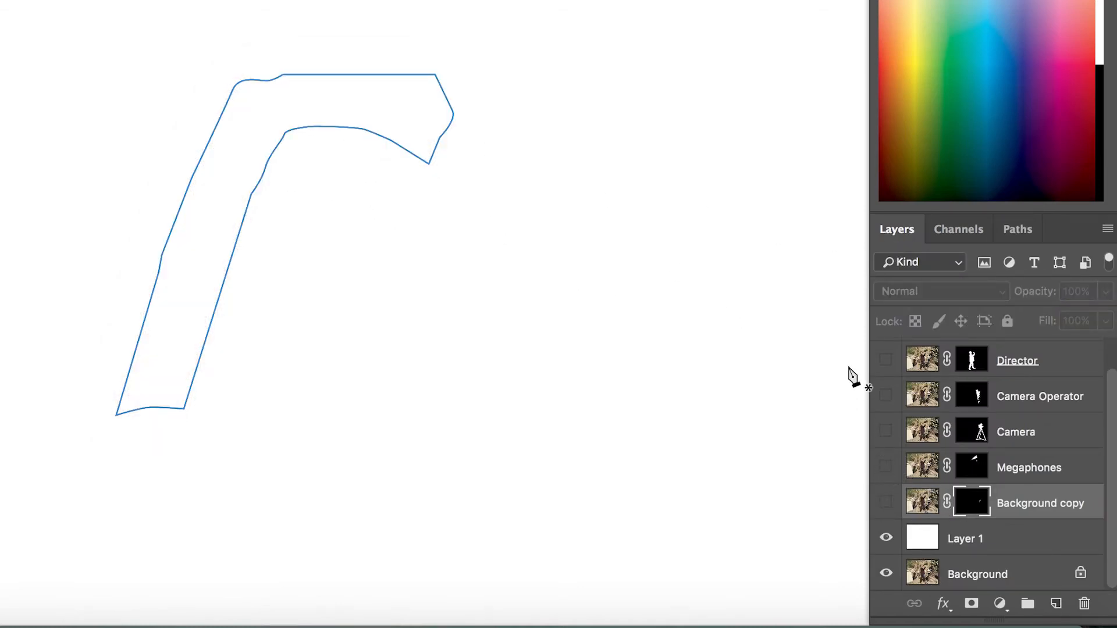
{"action": "left_click", "coordinate": [1012, 234]}
{"action": "left_click", "coordinate": [970, 344]}
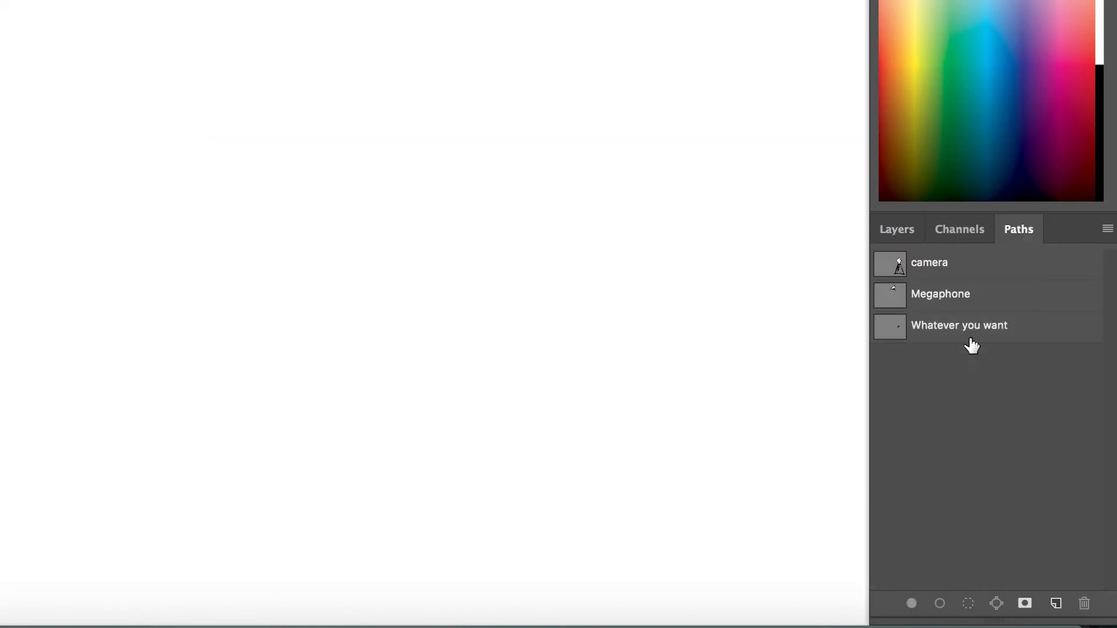
{"action": "left_click", "coordinate": [940, 270]}
{"action": "key", "text": "z"}
{"action": "left_click", "coordinate": [443, 170], "text": "alt"}
{"action": "left_click", "coordinate": [444, 171], "text": "alt"}
{"action": "left_click", "coordinate": [447, 191], "text": "alt"}
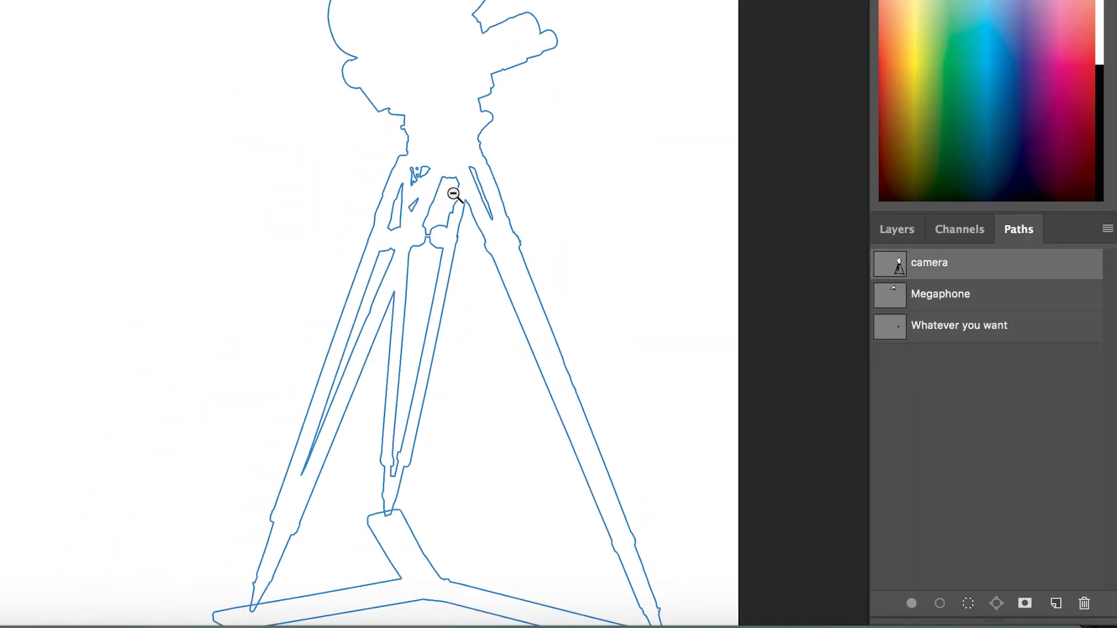
{"action": "left_click", "coordinate": [943, 300]}
{"action": "key", "text": "space"}
{"action": "left_click_drag", "start_coordinate": [354, 160], "coordinate": [391, 307]}
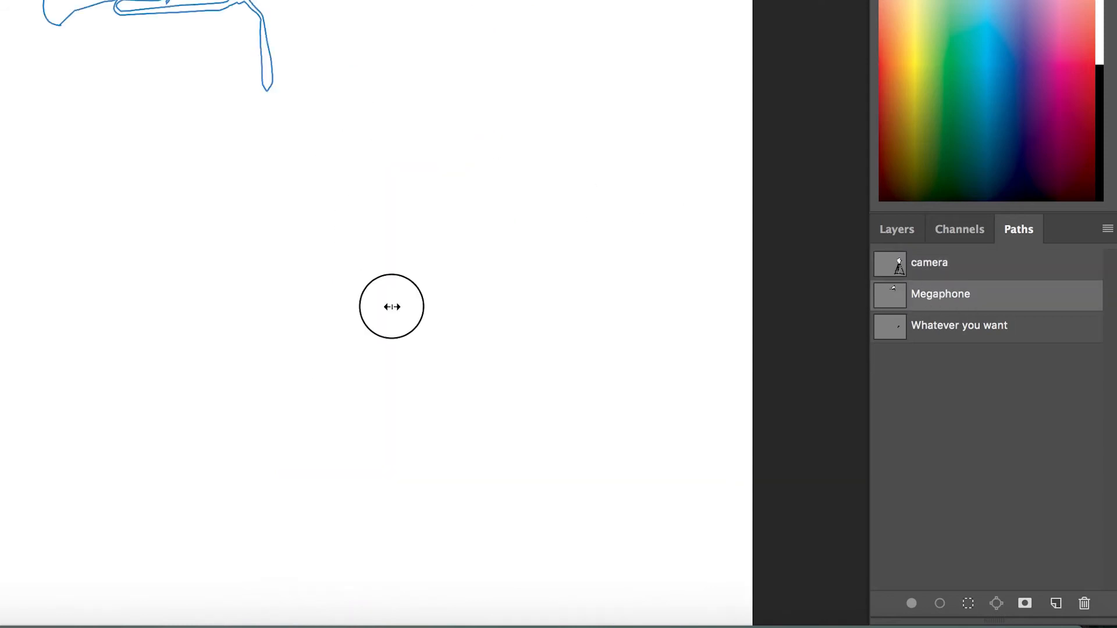
Toggle Background copy's visibility on and off and reselect the Whatever you want path before returning to the layers.
{"action": "left_click", "coordinate": [903, 229]}
{"action": "left_click", "coordinate": [886, 504]}
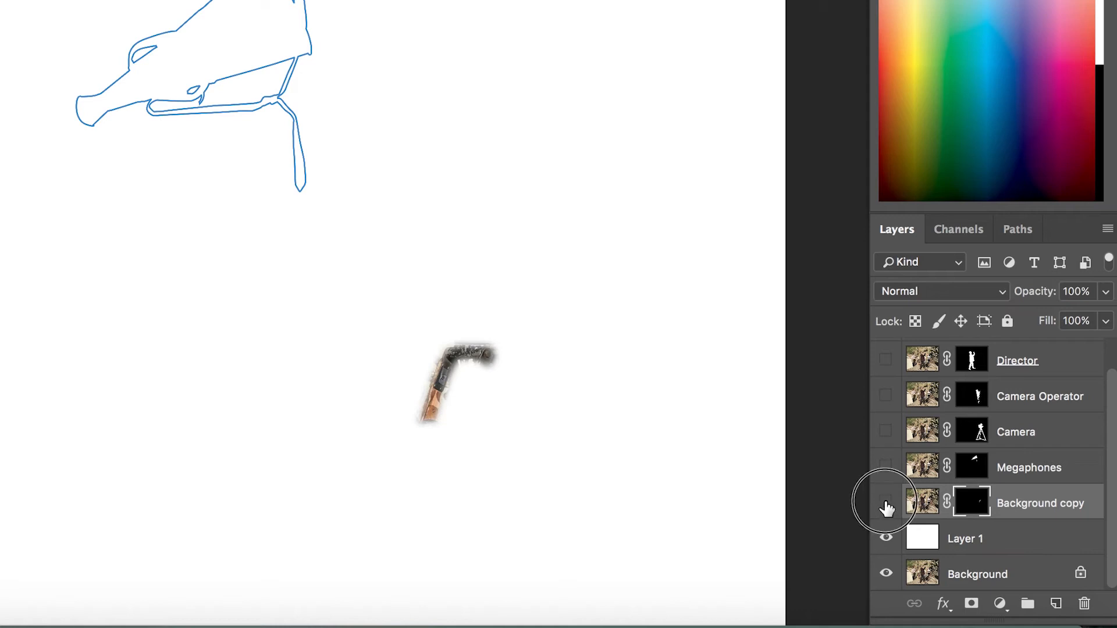
{"action": "left_click", "coordinate": [886, 503]}
{"action": "left_click", "coordinate": [1017, 230]}
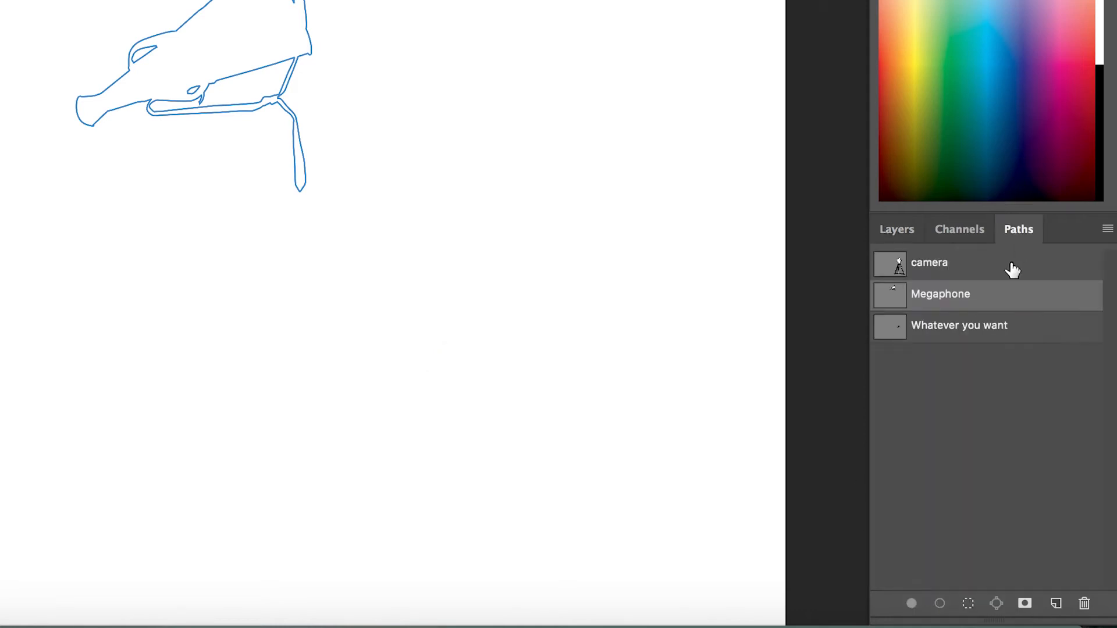
{"action": "left_click", "coordinate": [966, 327]}
{"action": "left_click", "coordinate": [903, 229]}
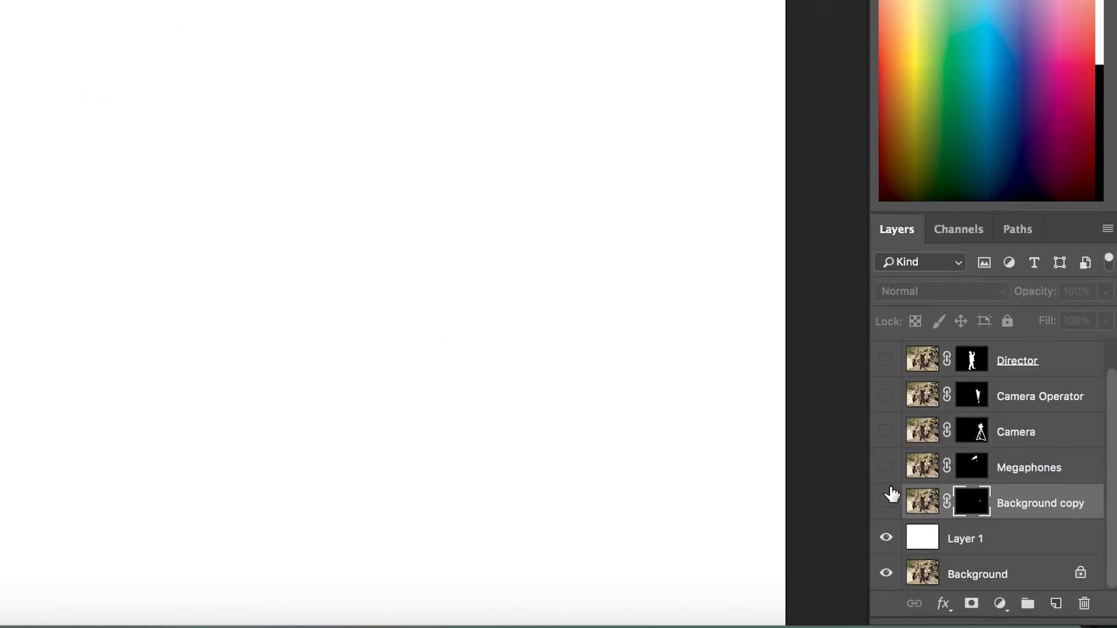
Turn on visibility of the Megaphones, Camera, Camera Operator and Director layers to show the combined cutouts.
{"action": "left_click", "coordinate": [886, 467]}
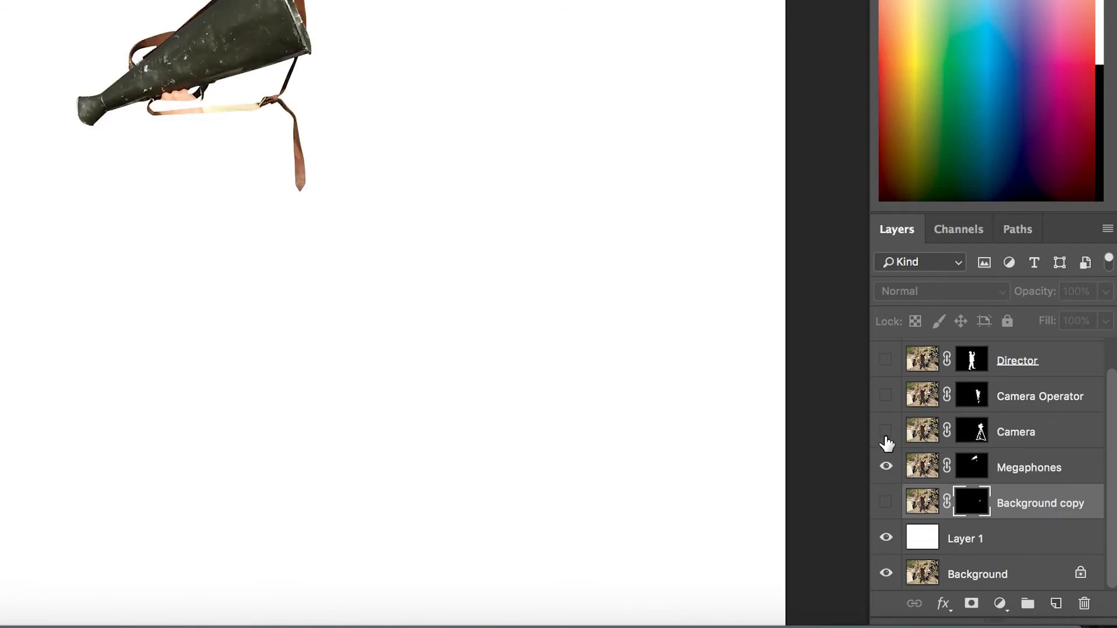
{"action": "left_click", "coordinate": [886, 431]}
{"action": "left_click", "coordinate": [886, 396]}
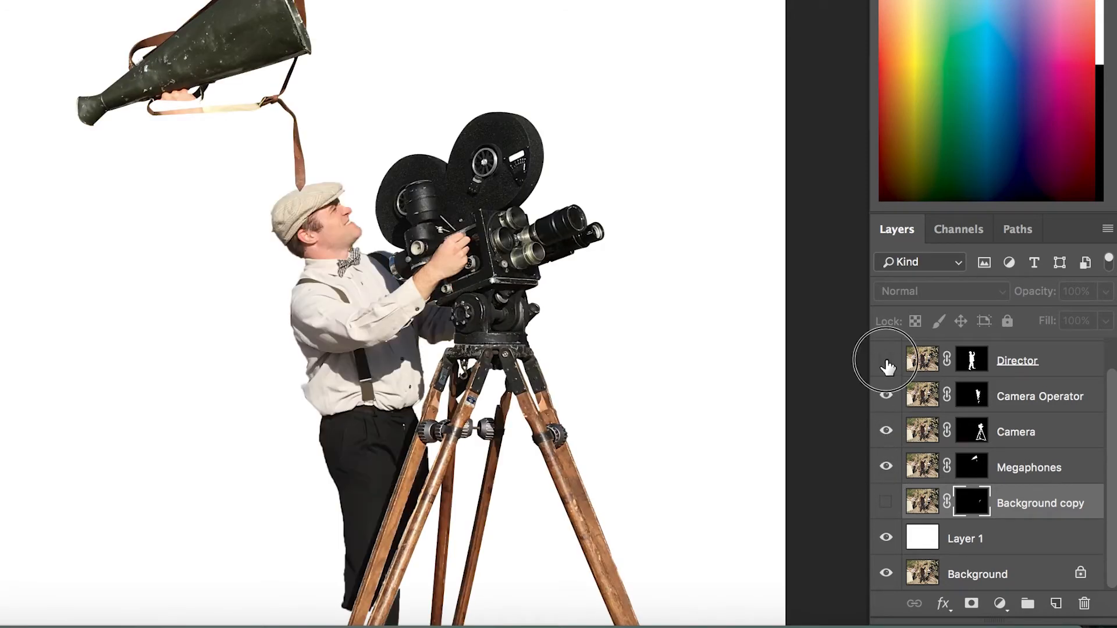
{"action": "left_click", "coordinate": [886, 360]}
{"action": "left_click", "coordinate": [343, 205], "text": "alt"}
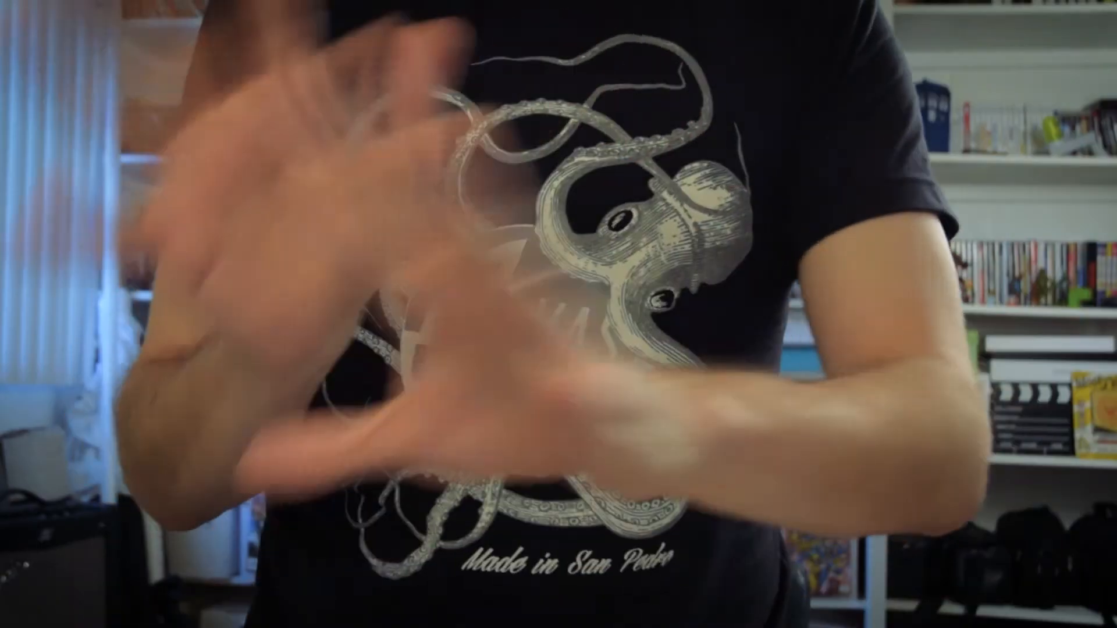